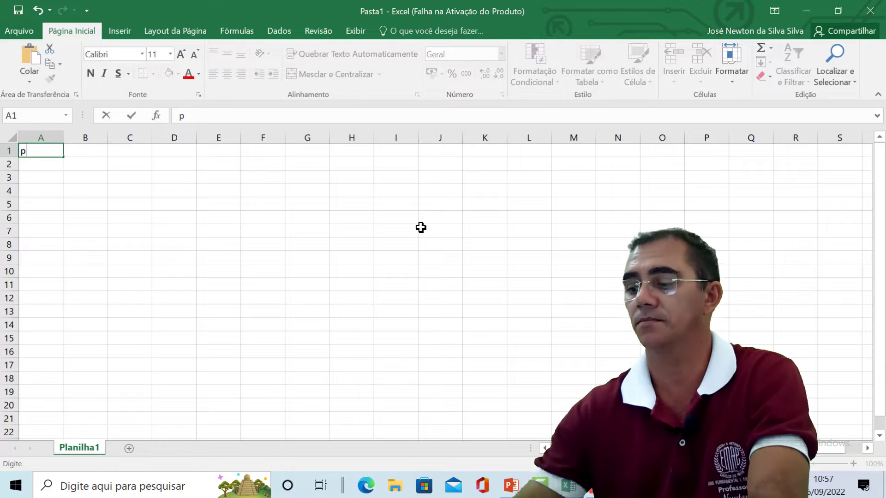
Step: Enter the column headings Produto in A1 and Quantidade in B1
key(BackSpace)
text(P)
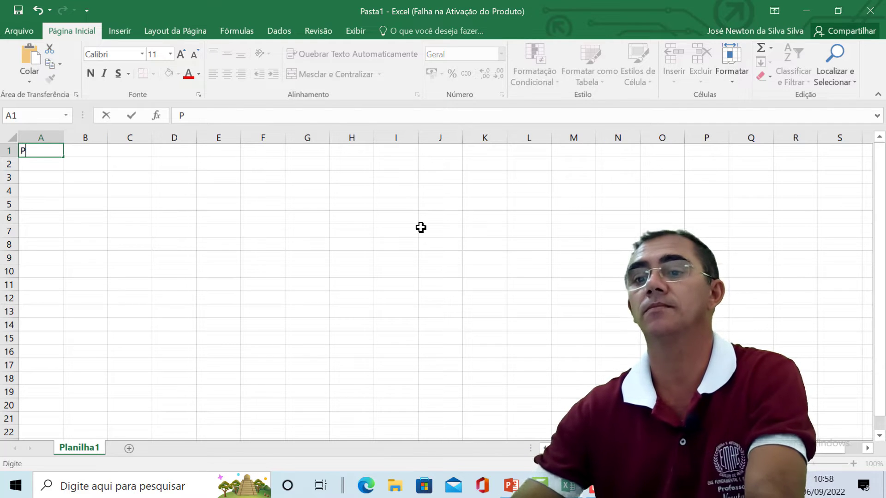
text(roduto)
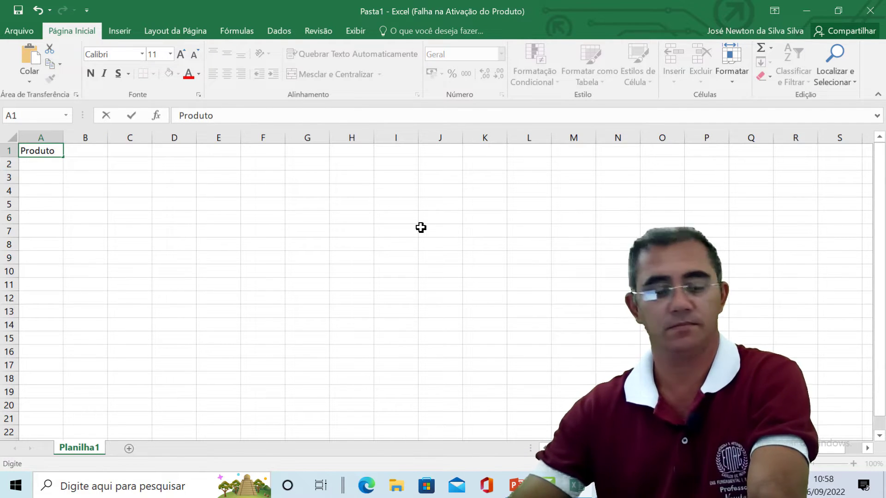
key(Tab)
text(Q)
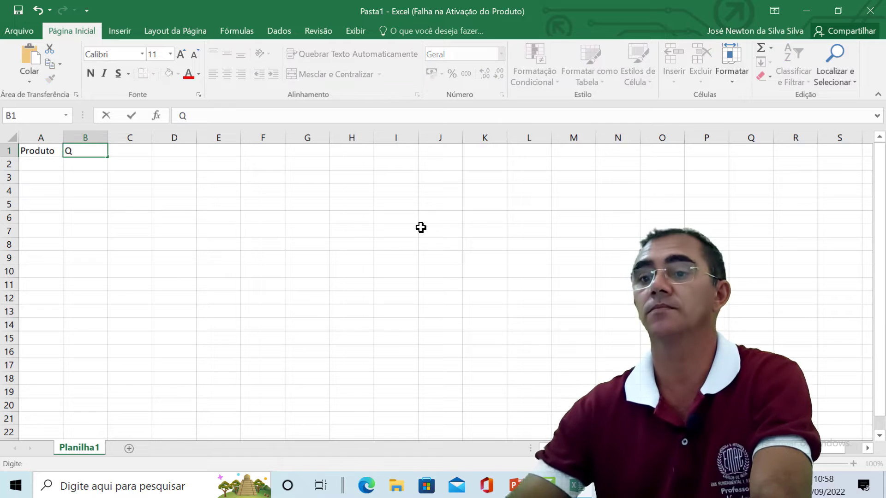
text(uantida)
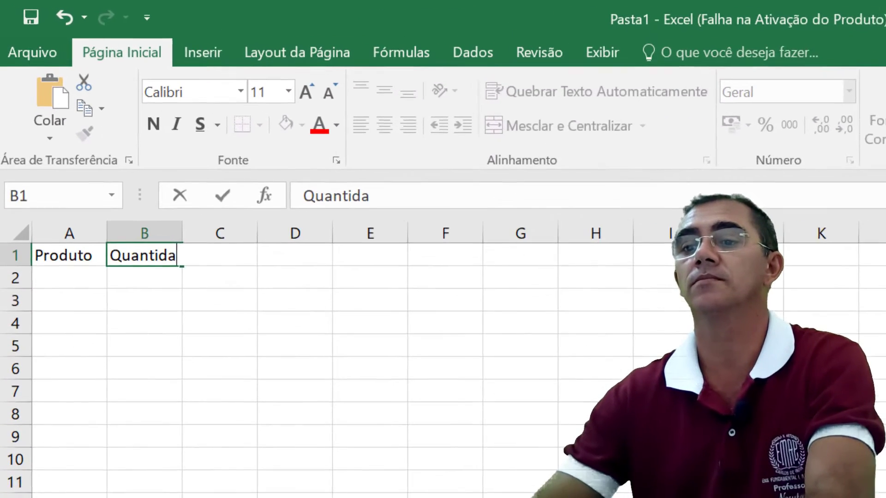
text(de)
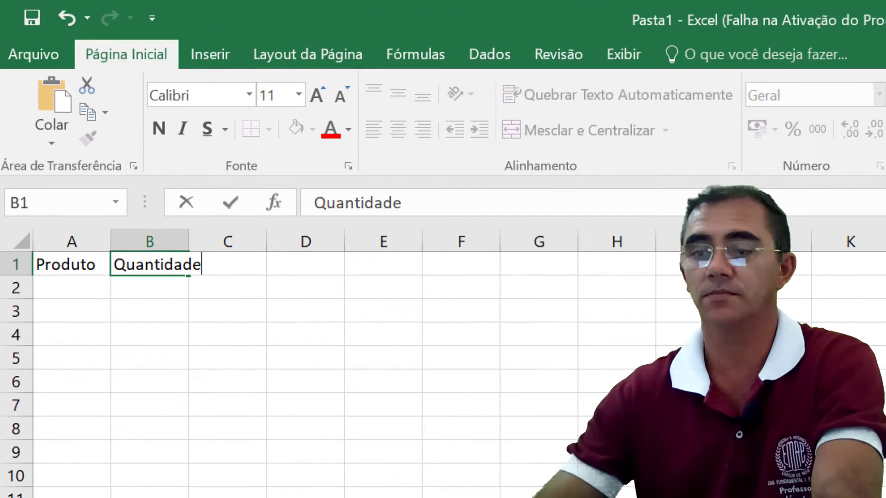
key(Tab)
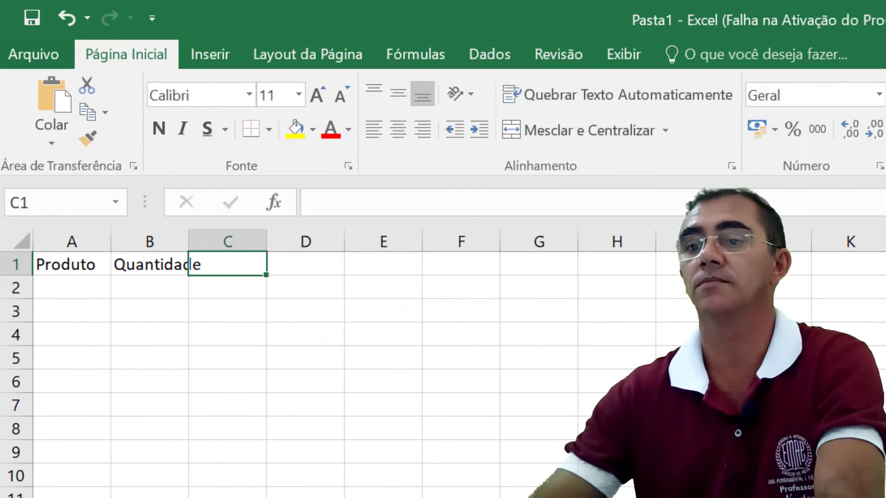
Step: Enter the column headings Preço por unidade in C1 and Subtotal in D1
text(PREÇ)
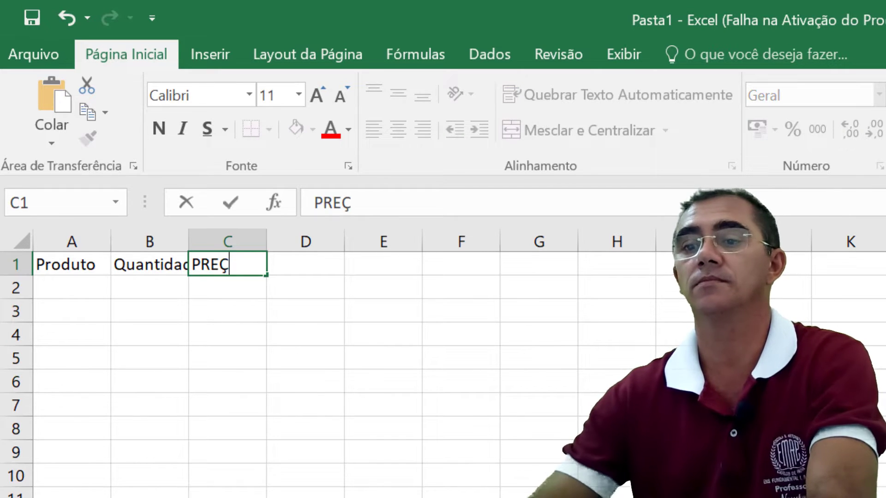
key(BackSpace)
key(BackSpace)
key(BackSpace)
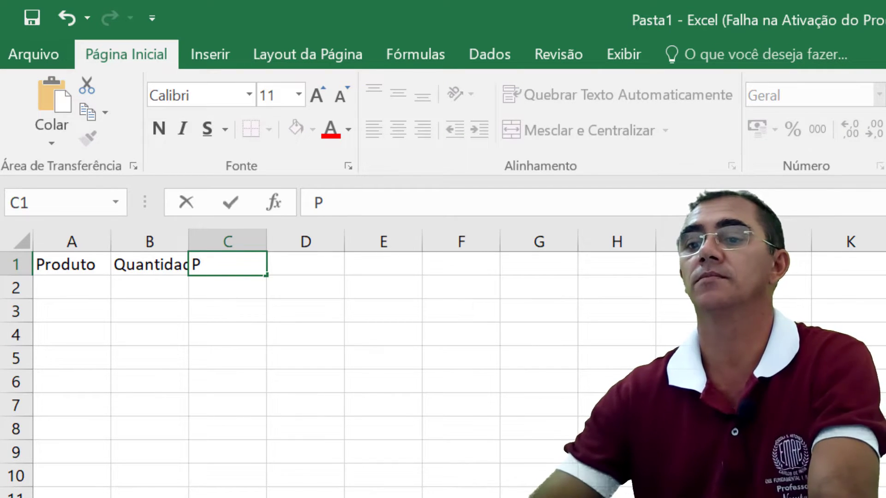
text(reço)
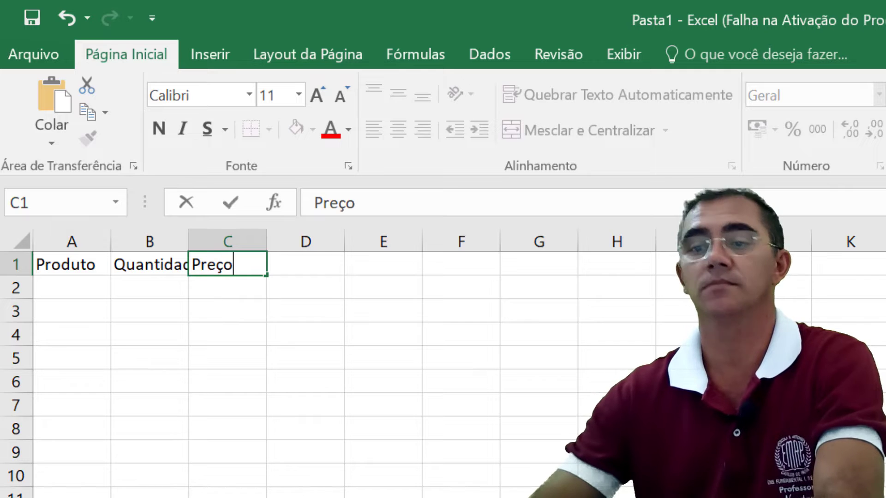
text( por)
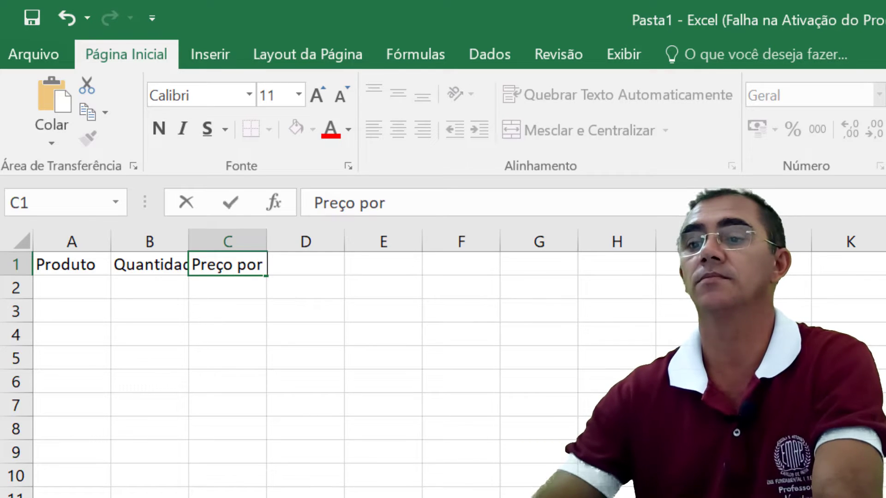
text( unidade)
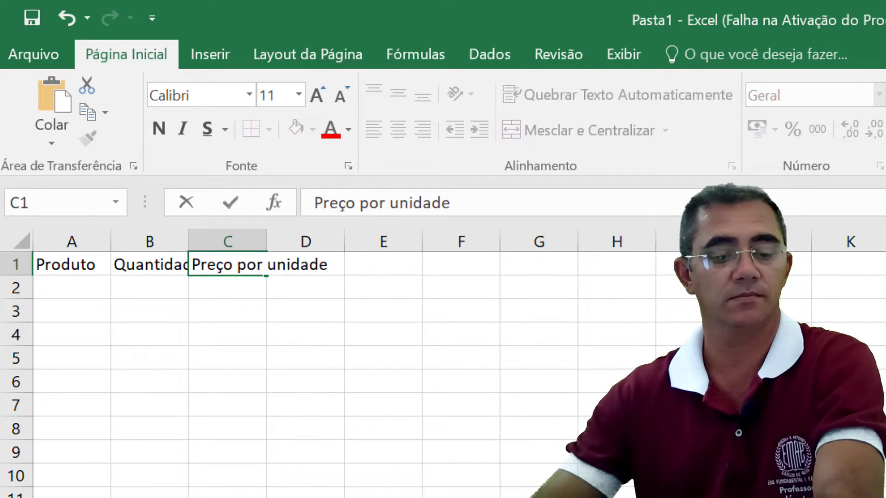
key(Tab)
text(Su)
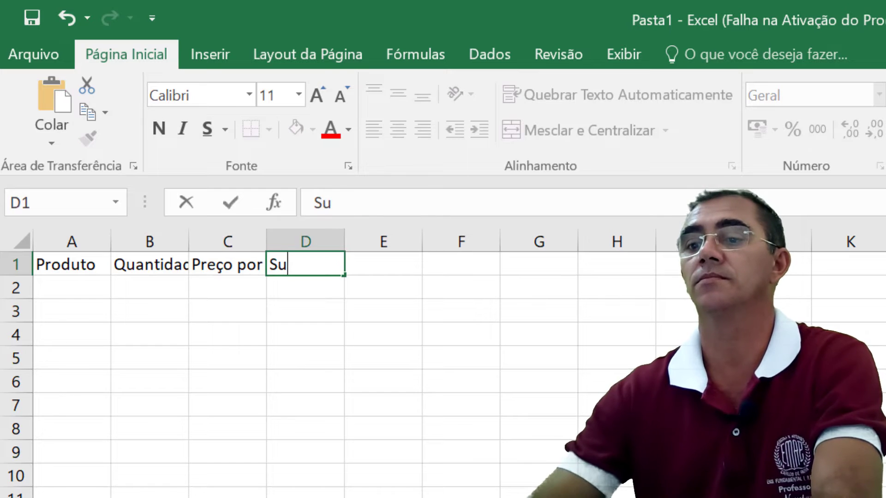
text(btotal)
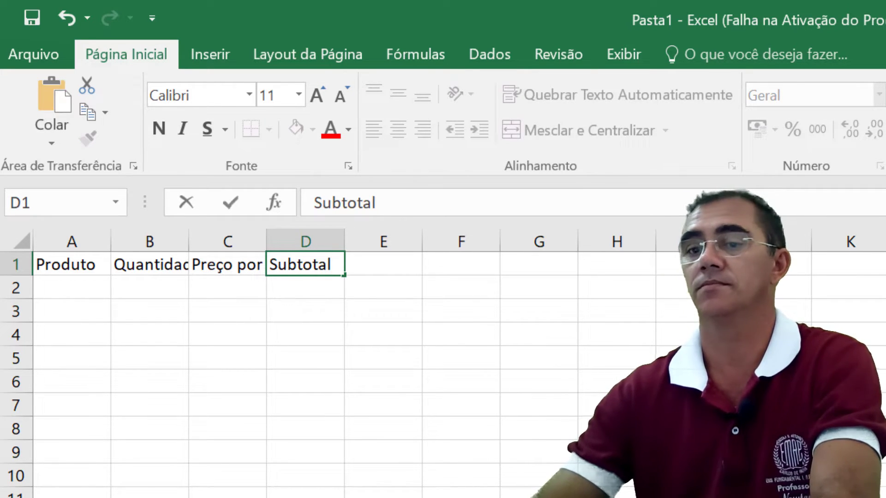
key(Return)
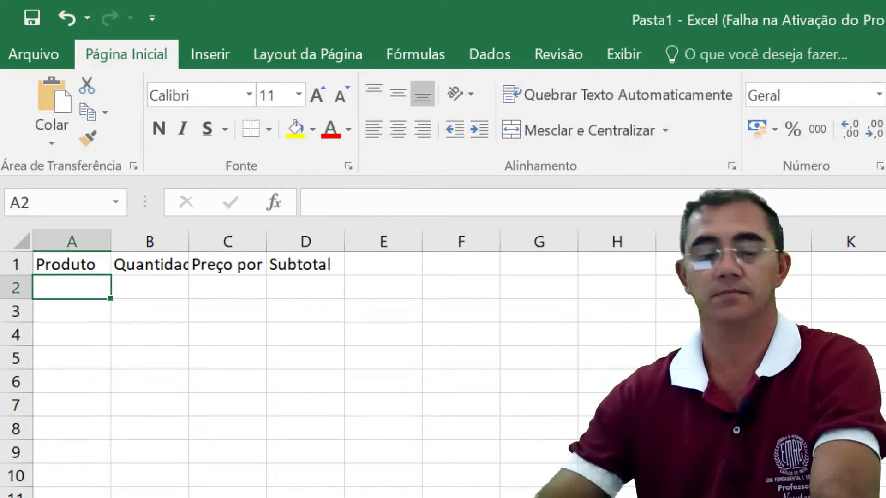
Step: Fill row 2 with the product Banana, quantity 5 and unit price 2
text(B)
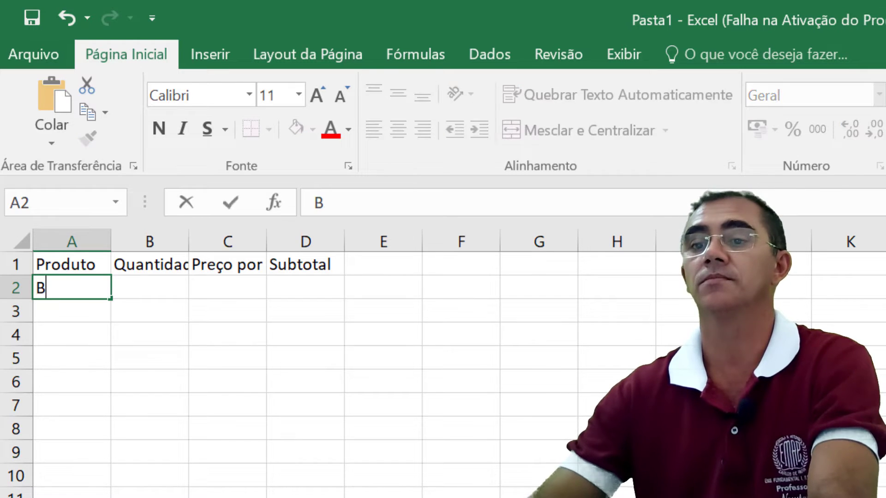
text(anana)
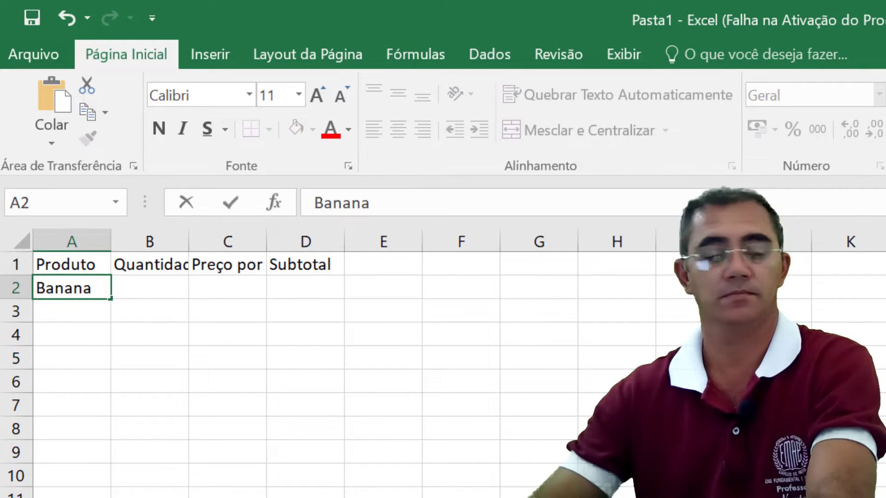
key(Tab)
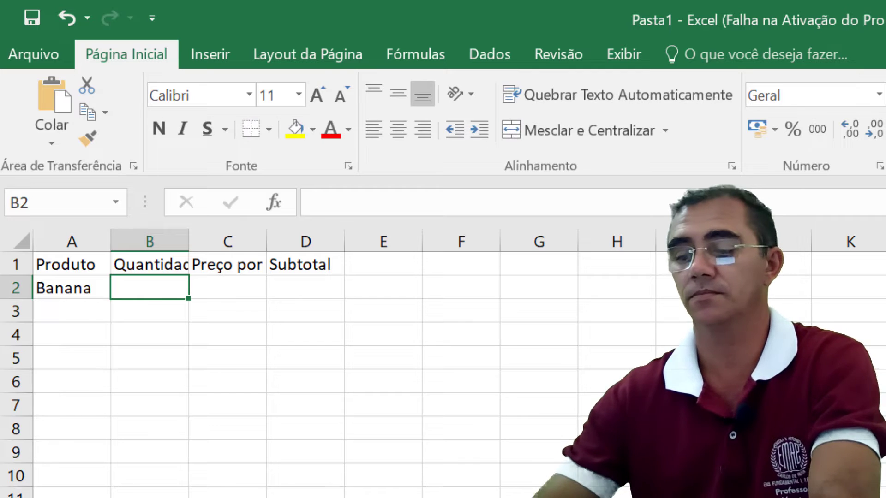
text(5)
key(Tab)
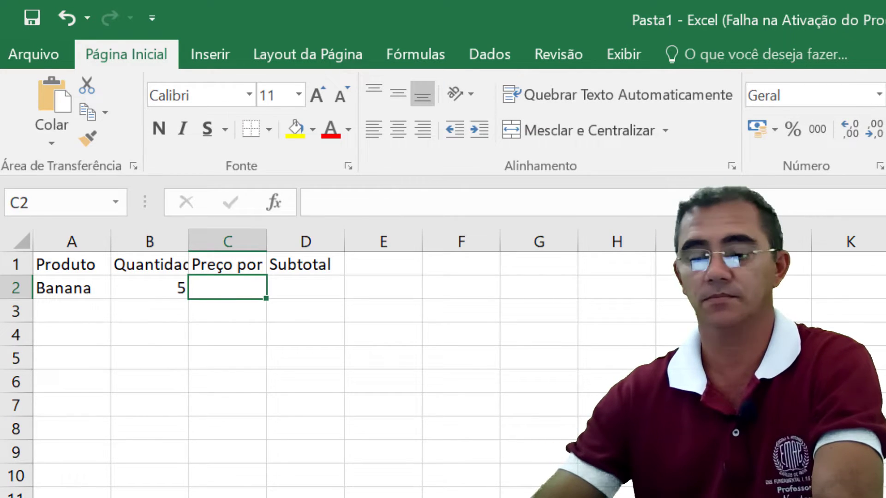
text(2)
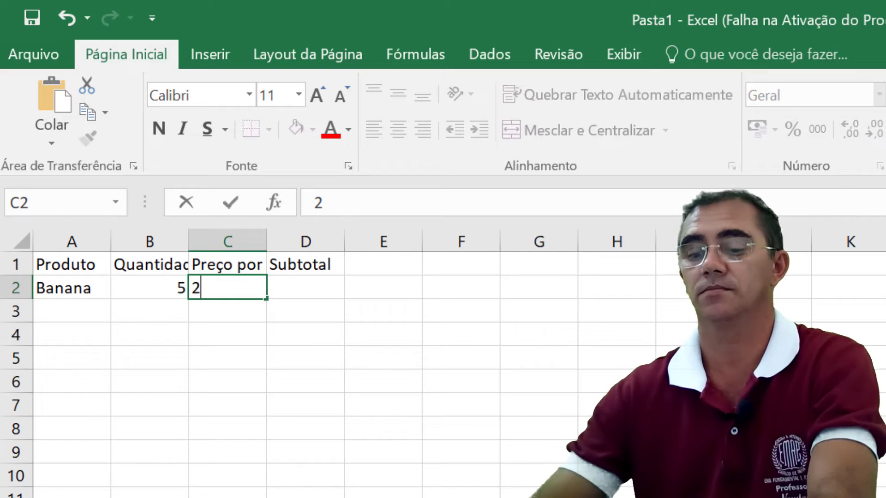
key(Return)
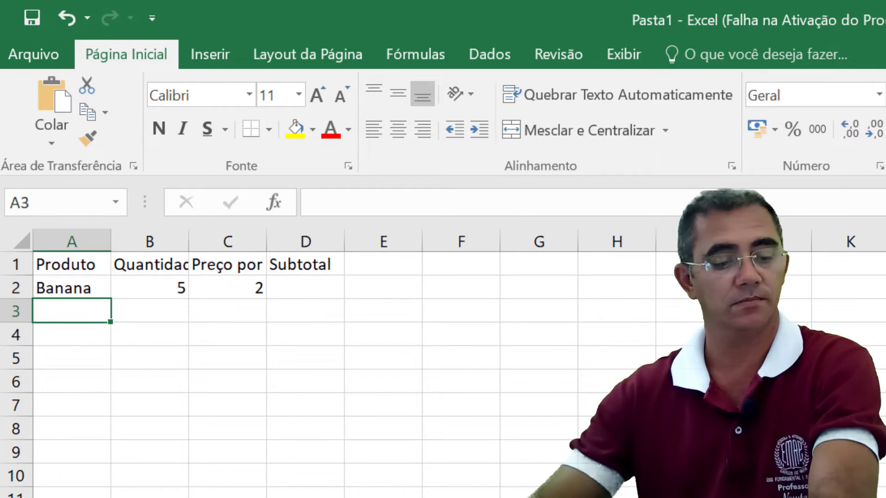
Step: Fill row 3 with the product Goiaba, quantity 6 and unit price 2
text(Goi)
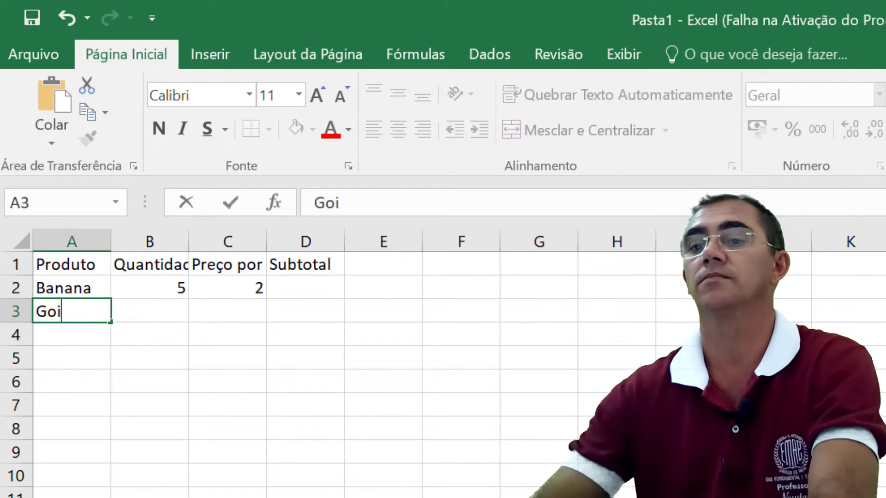
text(aba)
key(Tab)
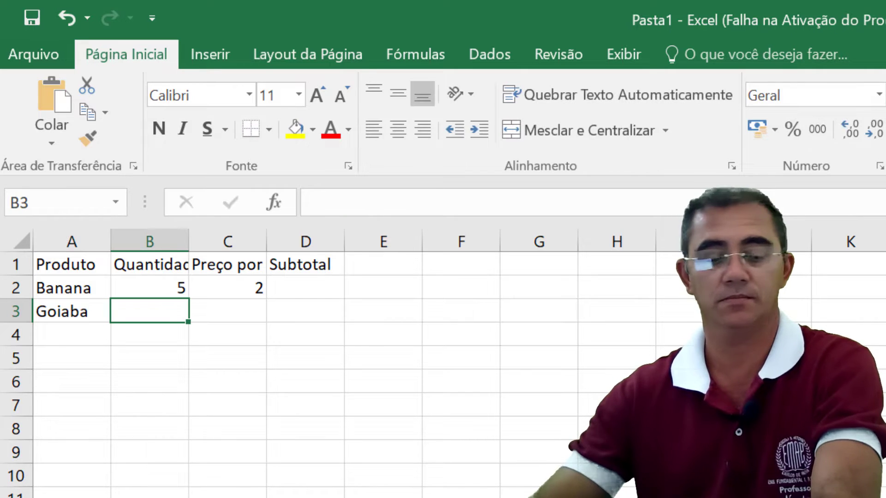
text(6)
key(Tab)
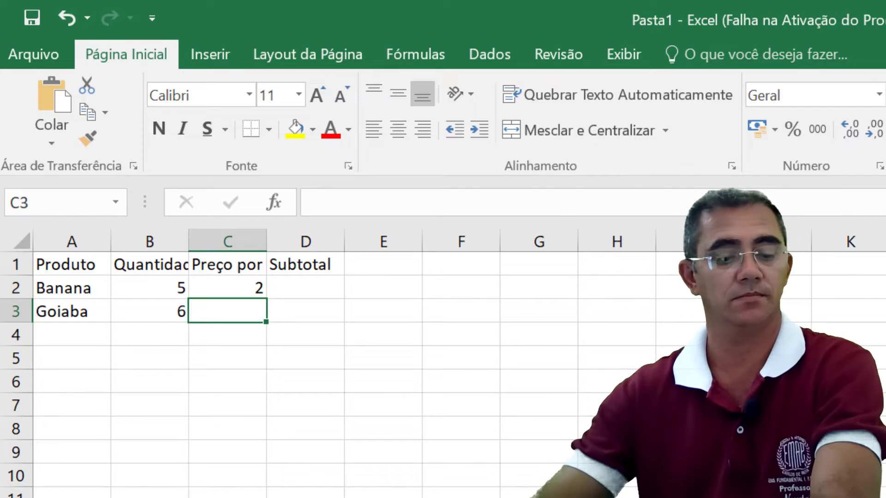
text(2)
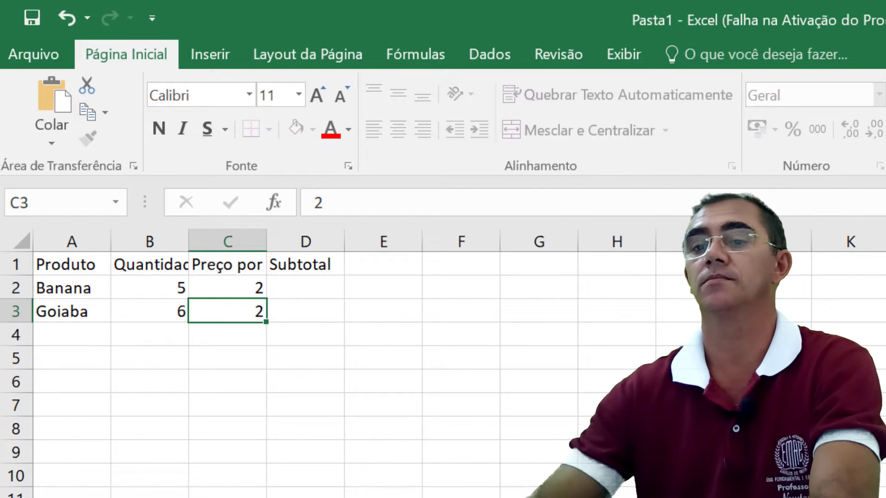
key(Return)
Step: Enter the product Mamão in A4 with quantity 7 in B4
text(Ma)
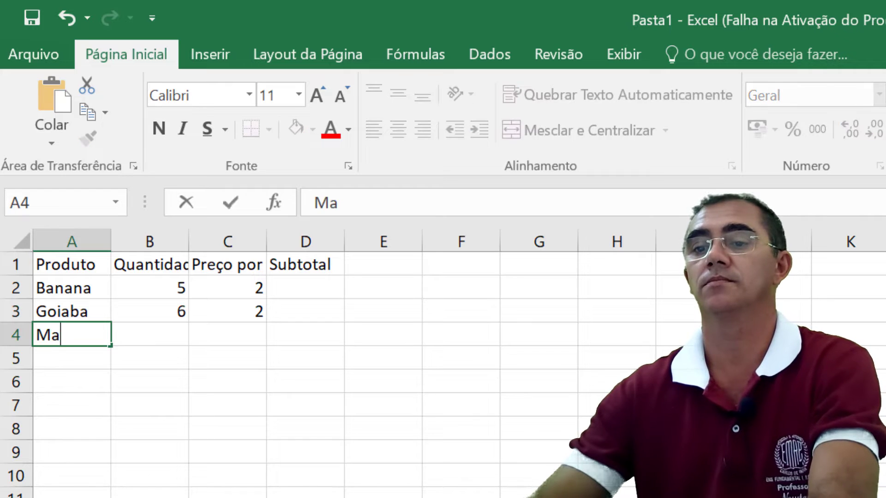
text(mão)
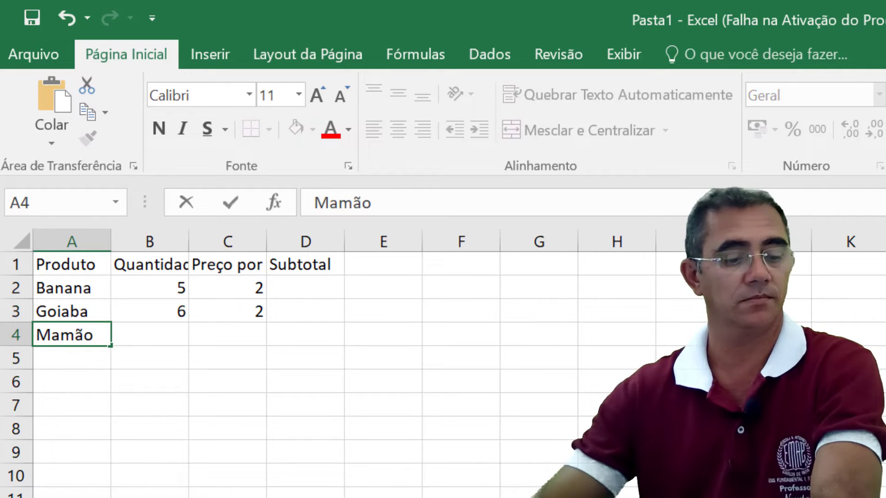
key(Tab)
text(7)
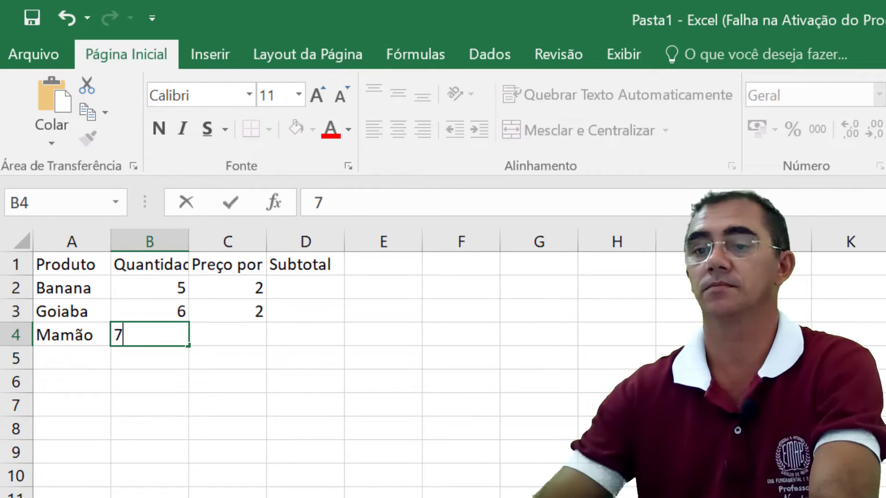
key(Tab)
click(773, 406)
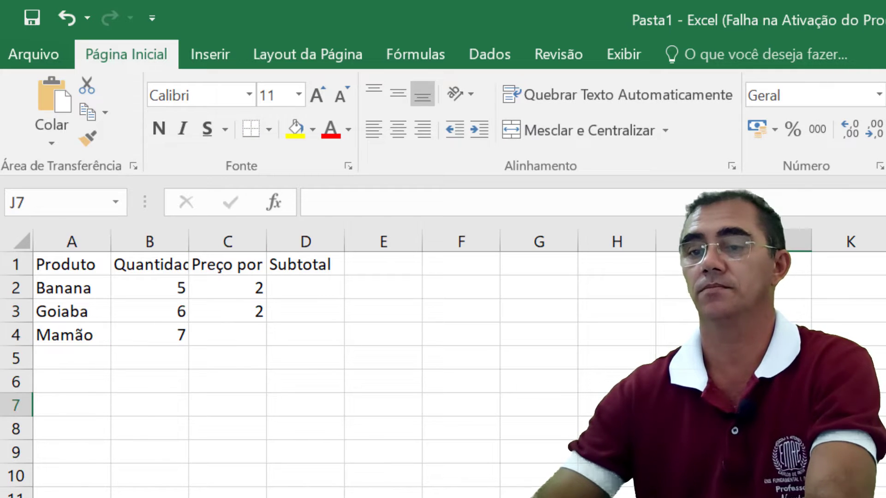
text(2)
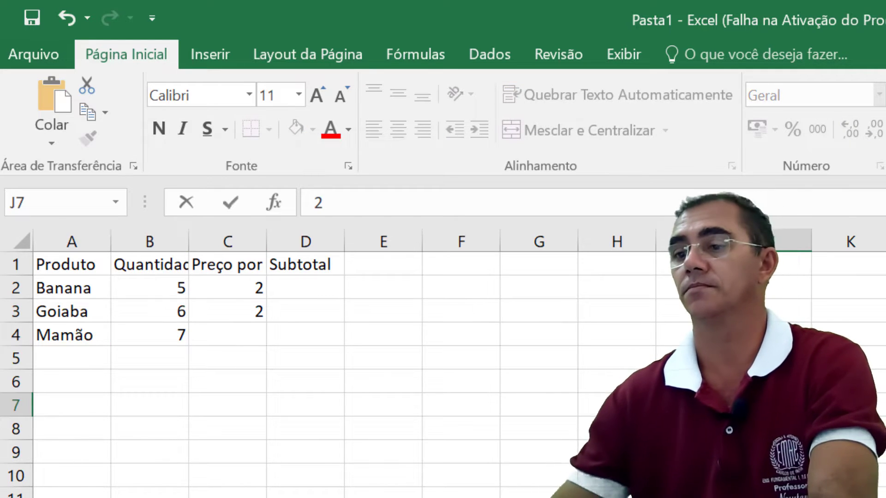
click(695, 429)
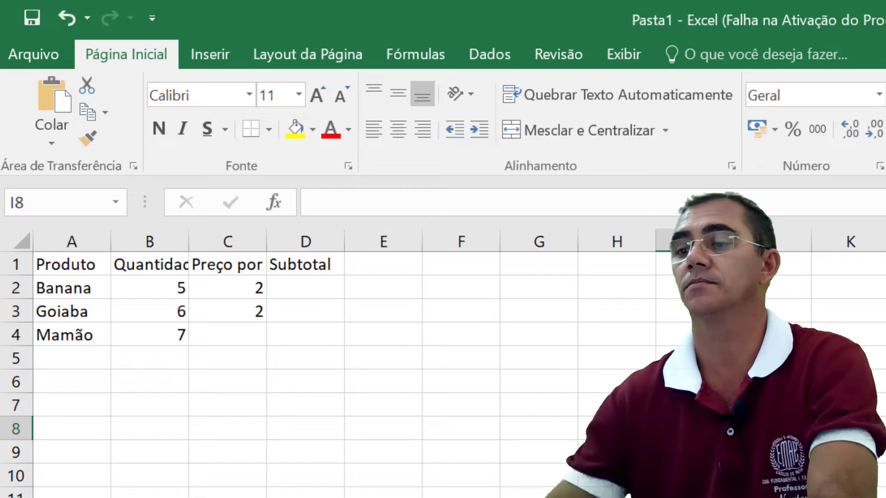
click(773, 405)
key(BackSpace)
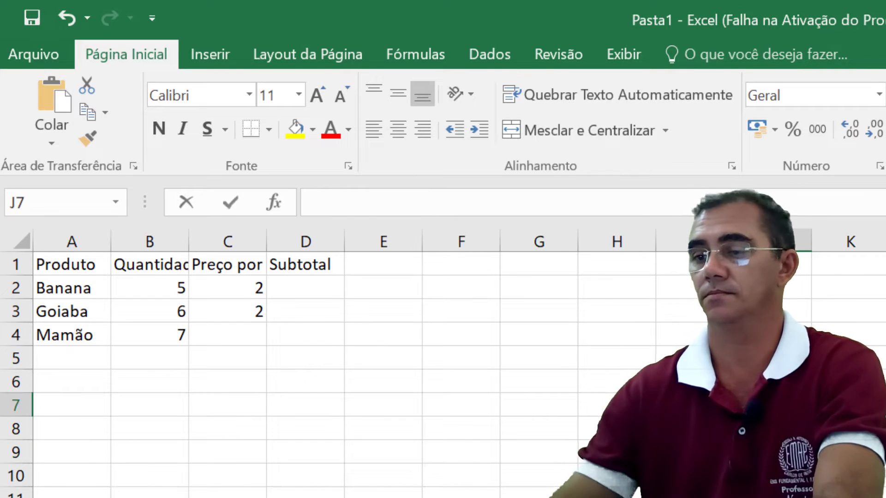
Step: Enter the unit price 2 for Mamão in C4
click(249, 329)
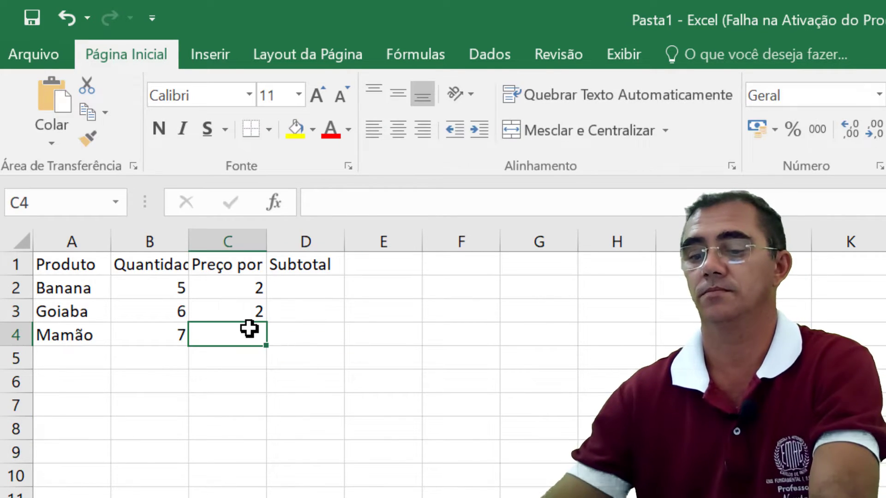
text(2)
key(Return)
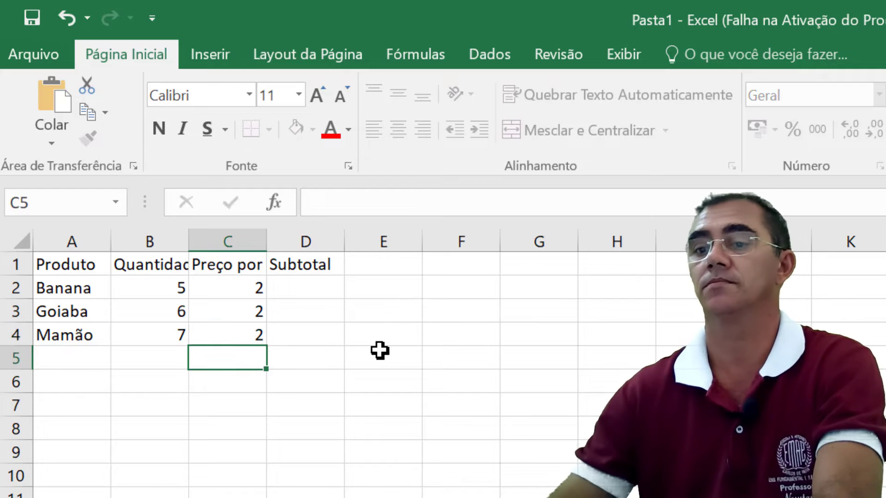
Step: Enter the label Preço Total in cell B5
click(145, 358)
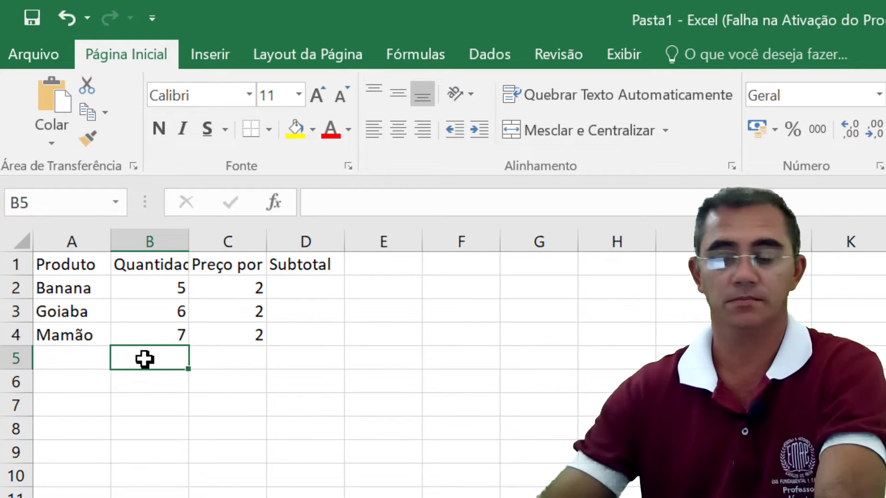
text(Preç)
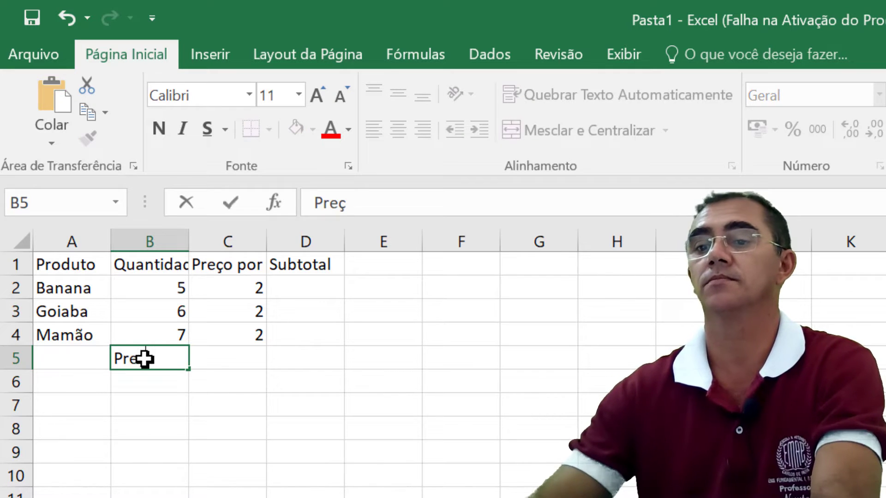
text(o Total)
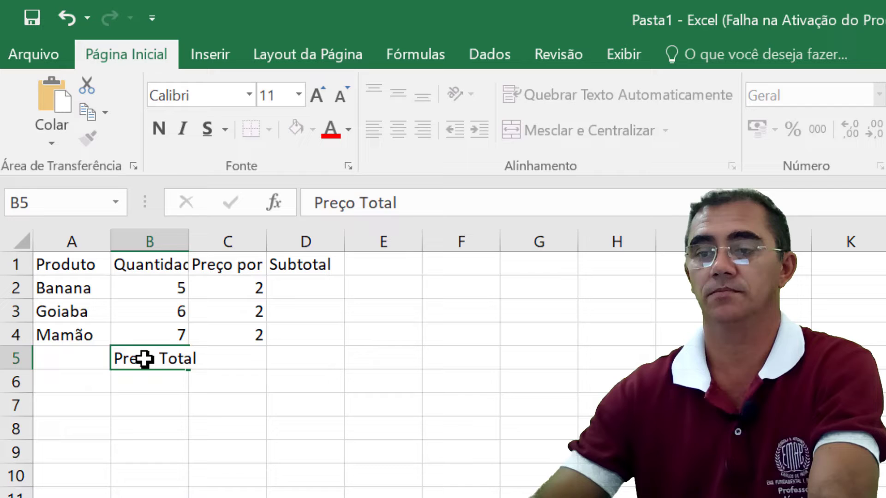
key(Tab)
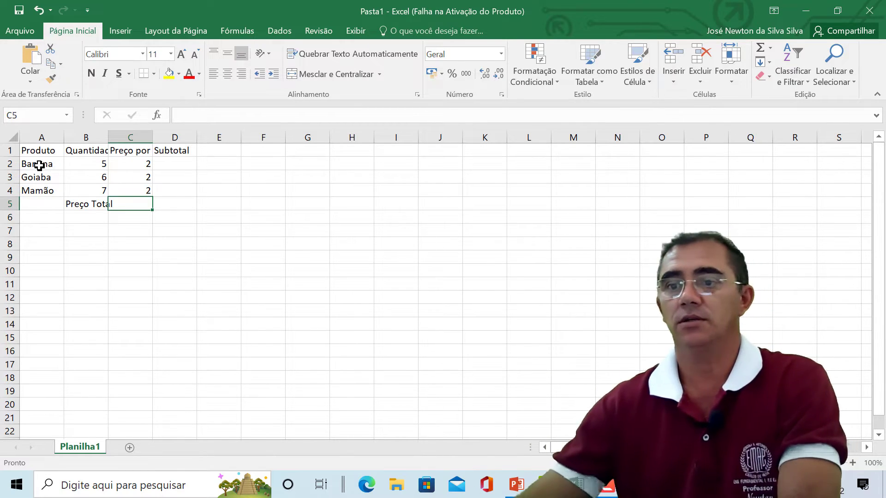
Step: Format the table range A1:D5 in Arial Black at font size 20
drag(25, 150, 180, 205)
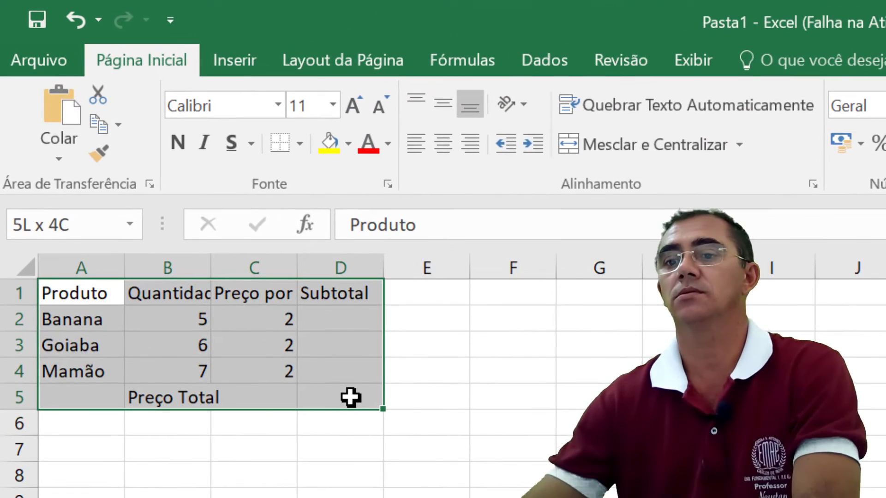
drag(351, 398, 351, 398)
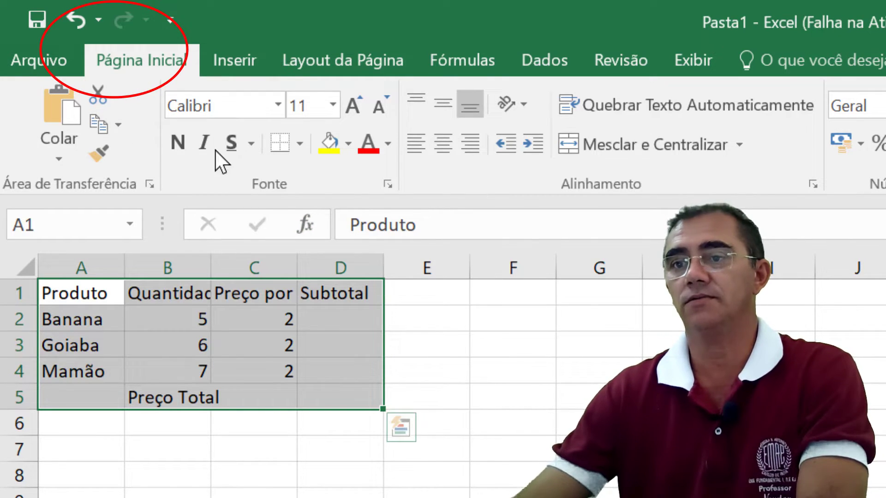
click(278, 106)
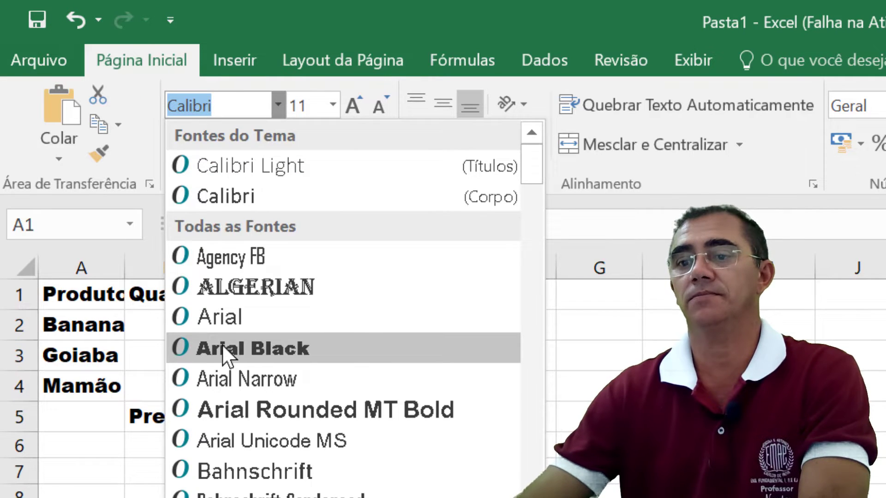
click(223, 347)
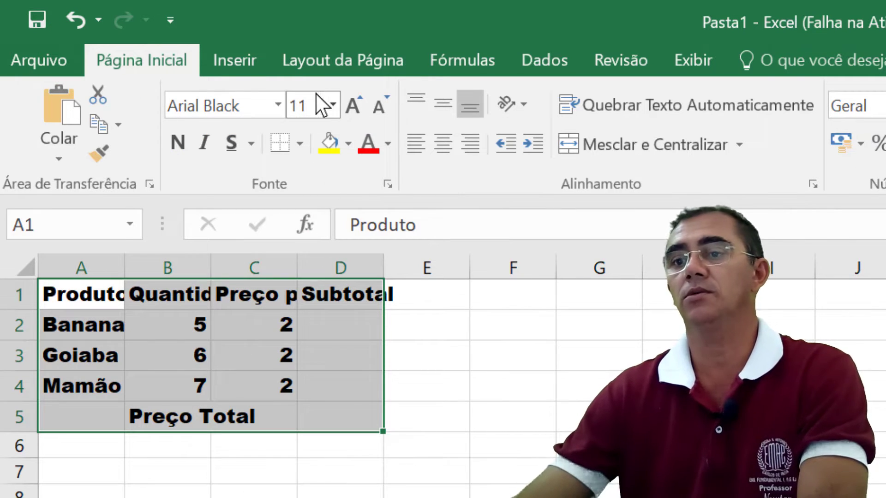
click(332, 103)
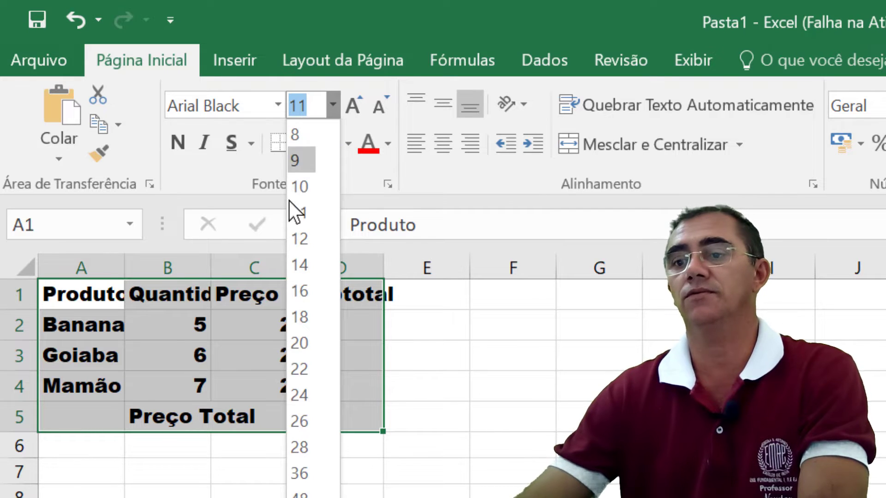
click(299, 343)
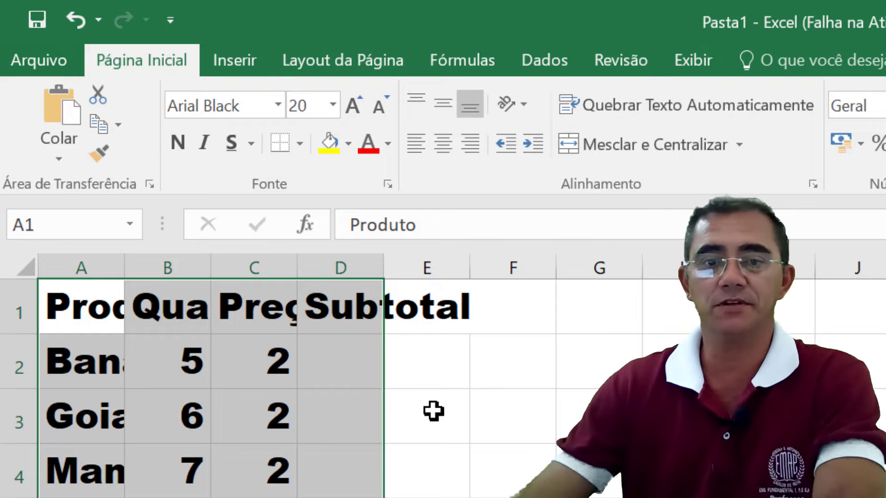
click(452, 474)
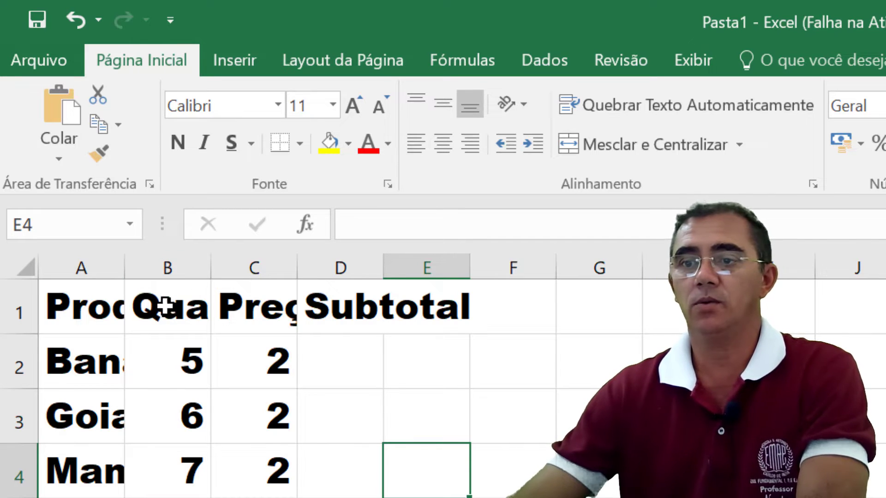
Step: Autofit the widths of columns A to D to their contents
double_click(123, 271)
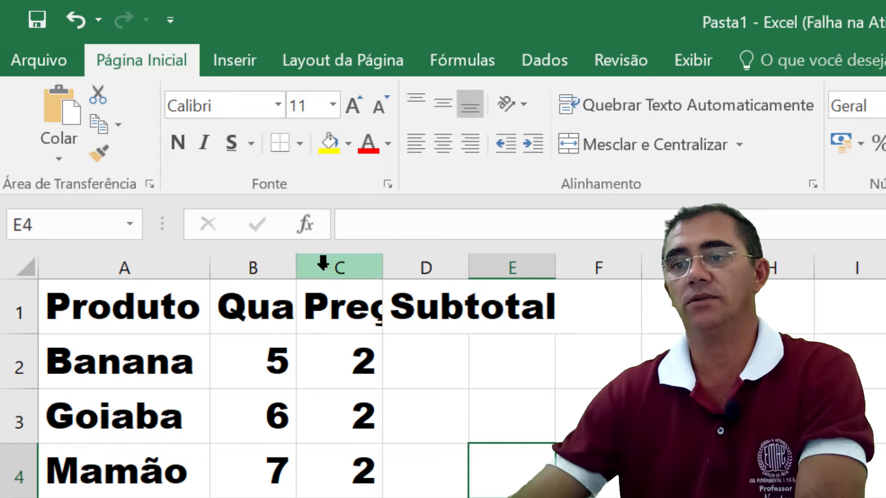
double_click(296, 275)
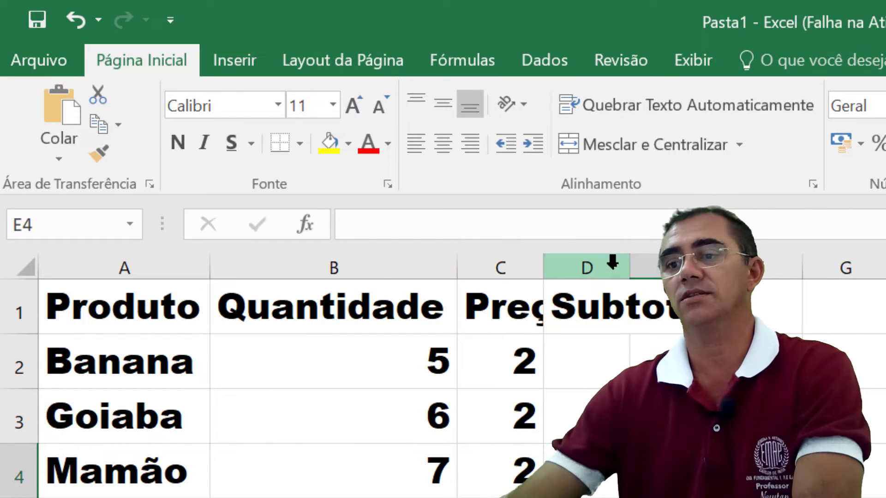
double_click(543, 273)
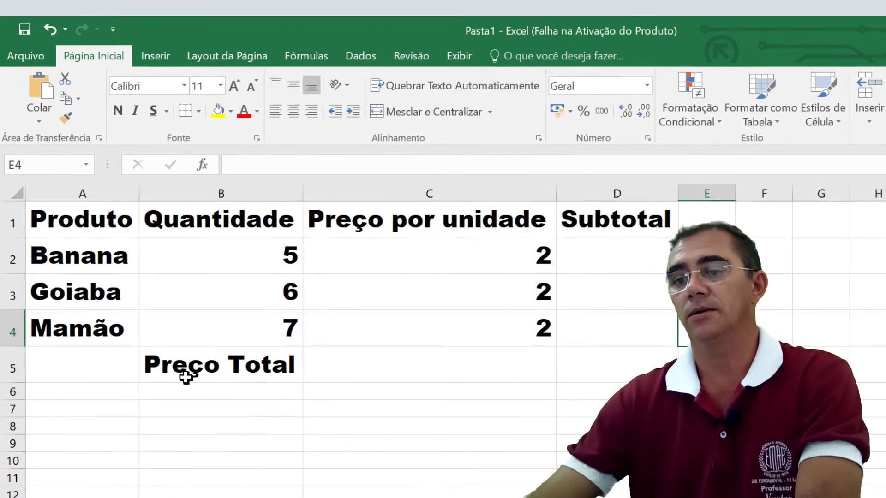
click(369, 364)
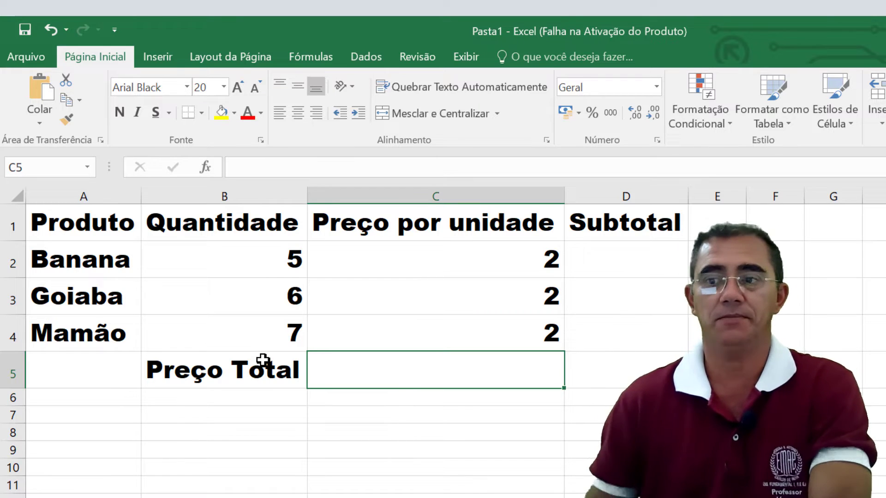
Step: Try a dark red background fill on the whole table range A1:D5 and undo it
click(53, 229)
drag(187, 232, 619, 369)
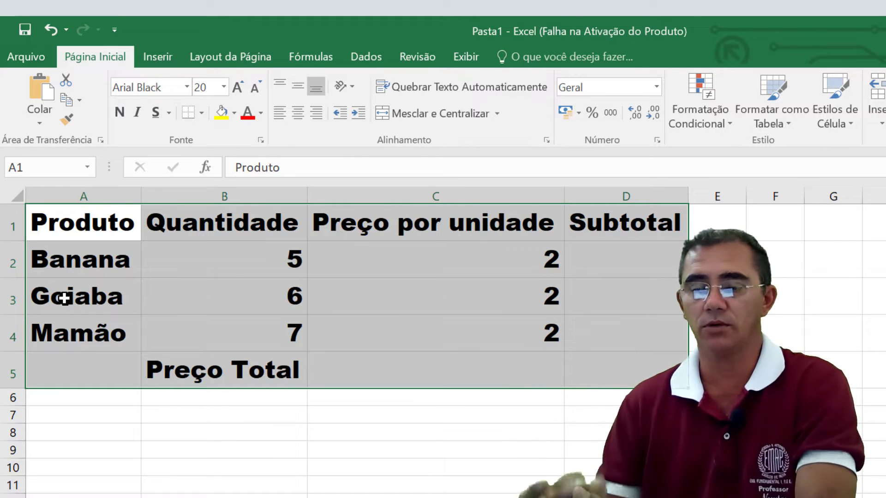
right_click(185, 273)
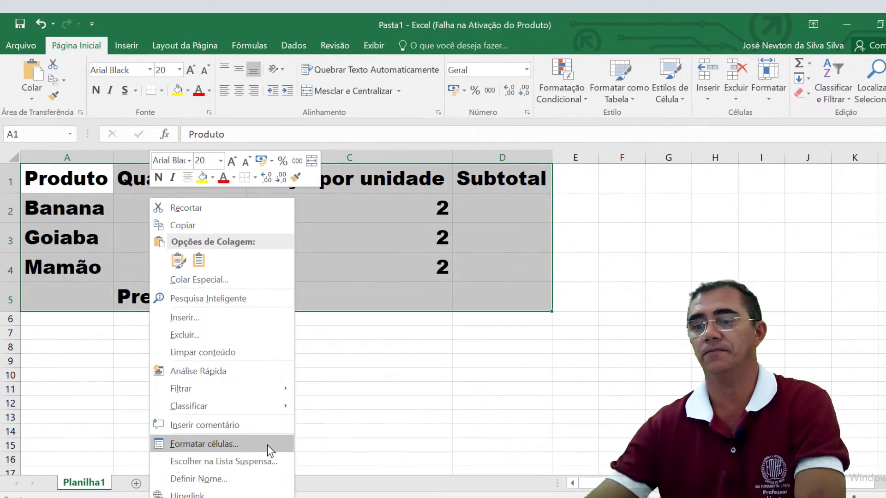
click(285, 474)
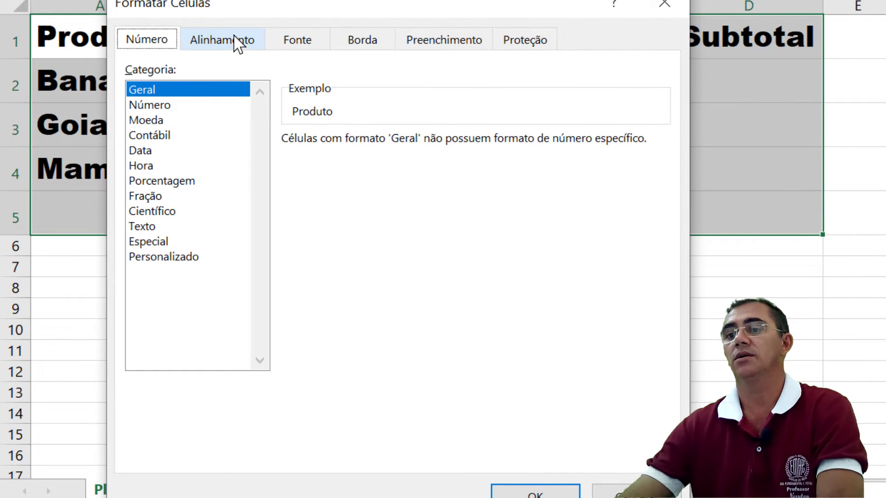
click(440, 42)
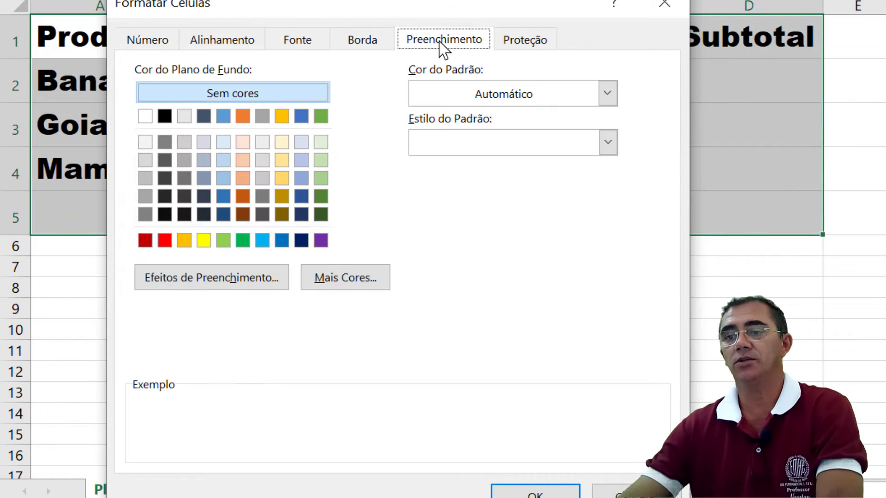
click(146, 240)
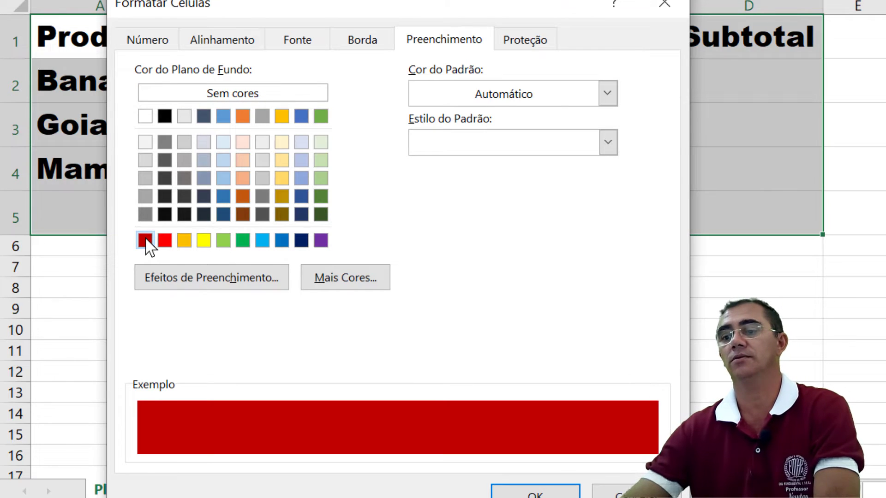
click(536, 492)
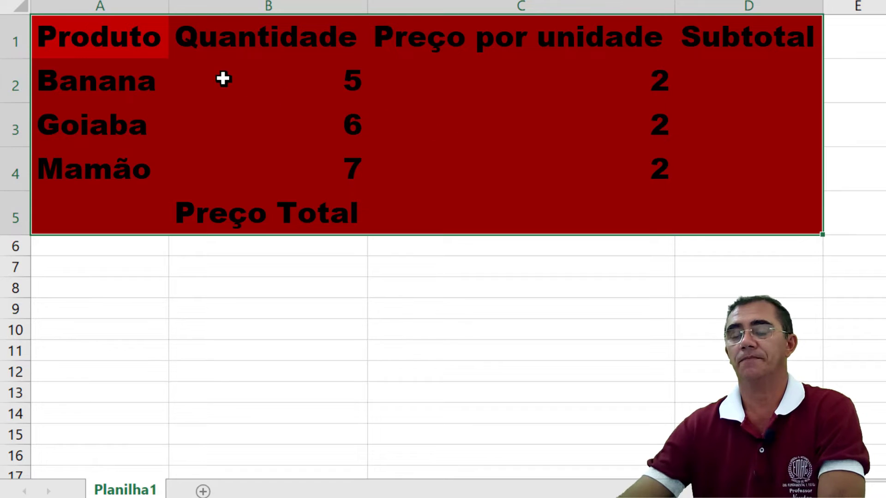
click(470, 336)
click(281, 168)
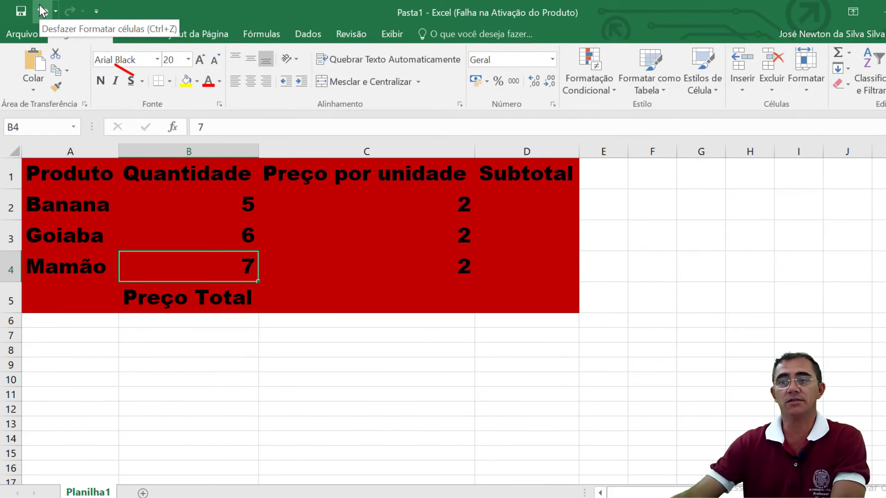
click(43, 10)
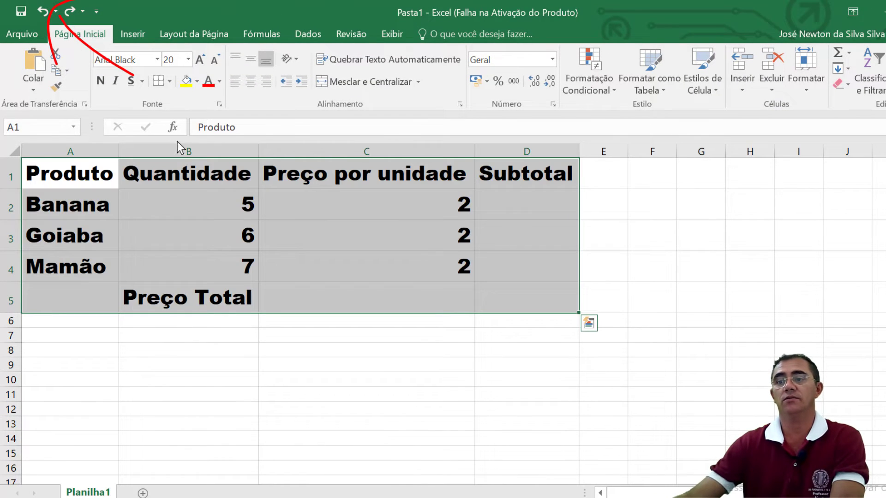
click(197, 176)
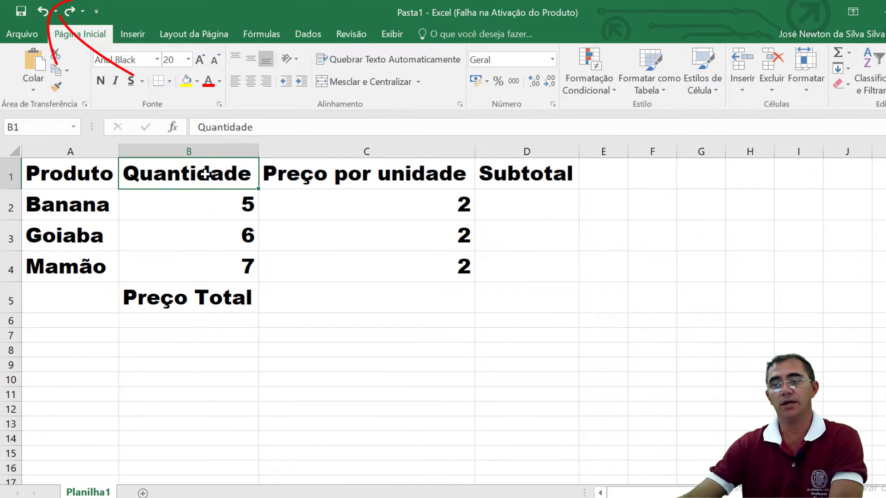
Step: Fill the header row A1:D1 with a dark red background
click(46, 176)
drag(46, 176, 514, 175)
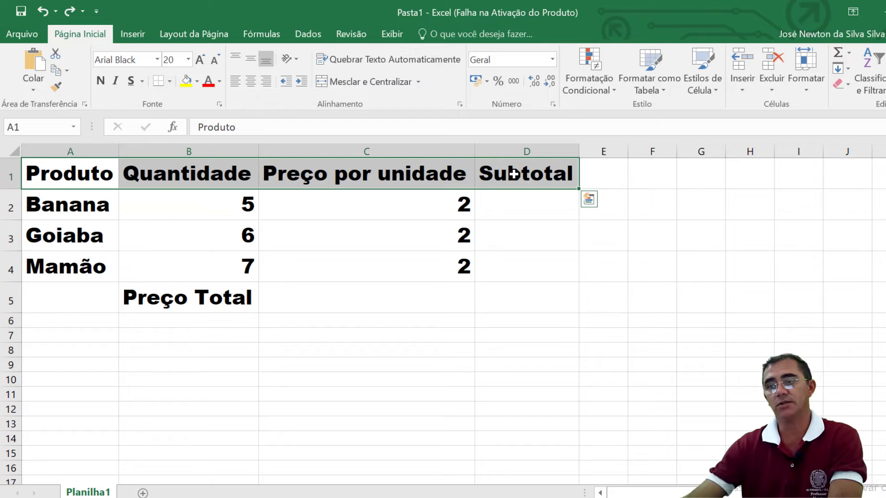
right_click(468, 179)
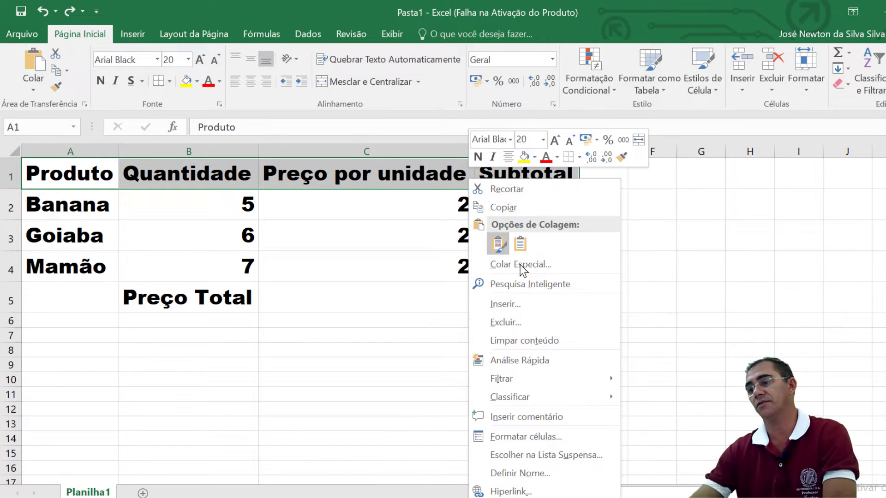
key(Escape)
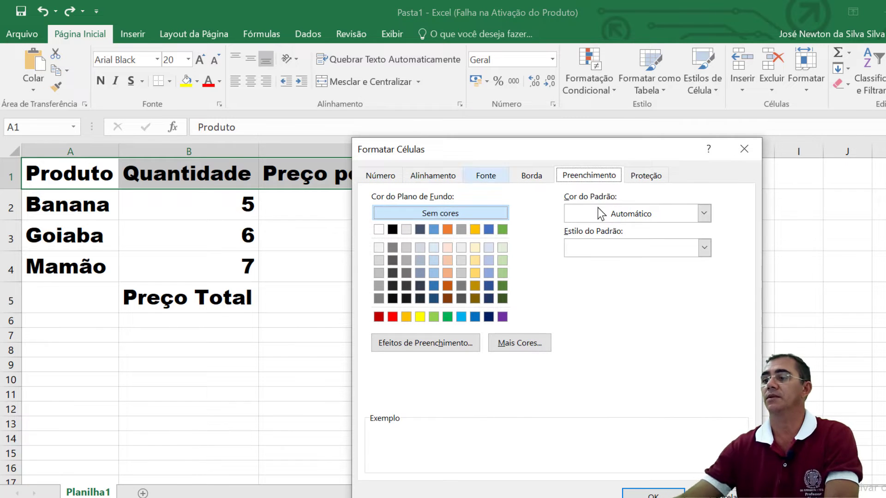
click(379, 318)
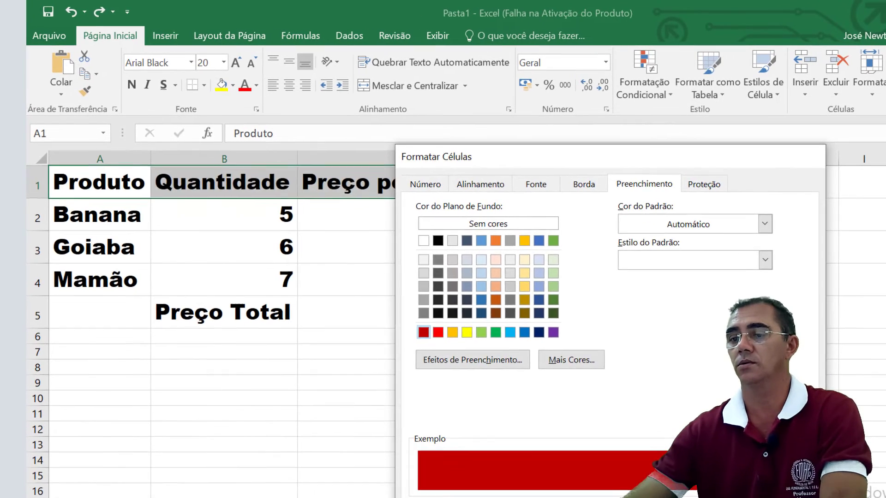
click(624, 495)
click(503, 440)
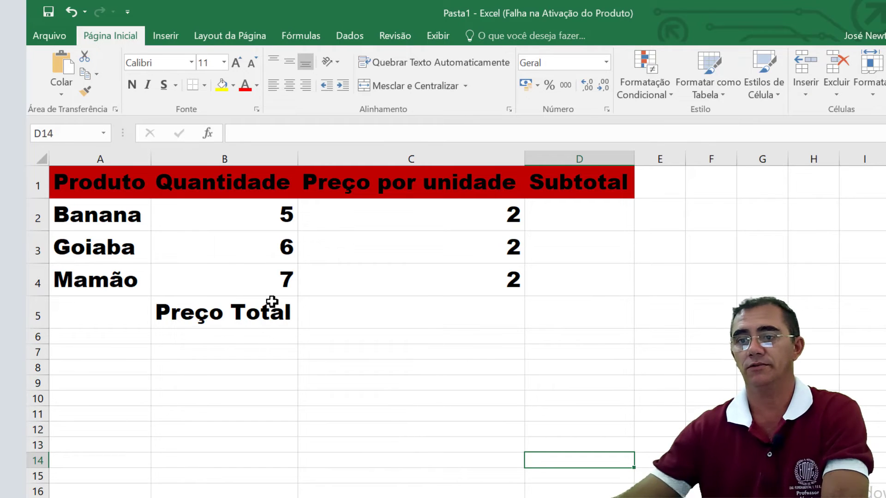
Step: Apply thin inside and outline borders to the whole table range A1:D5
drag(80, 186, 559, 303)
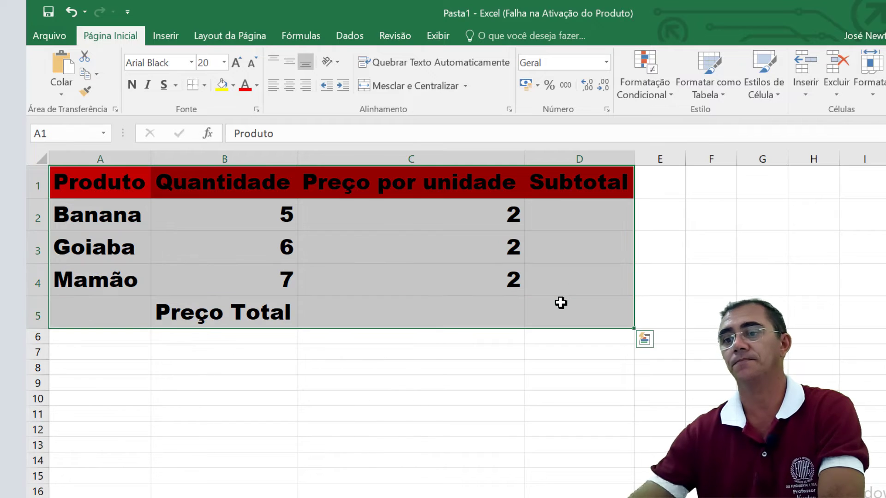
right_click(360, 206)
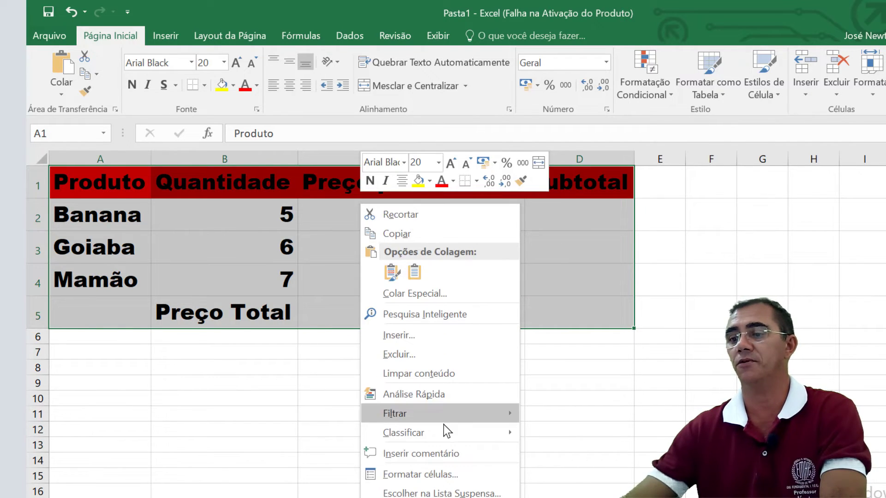
click(420, 473)
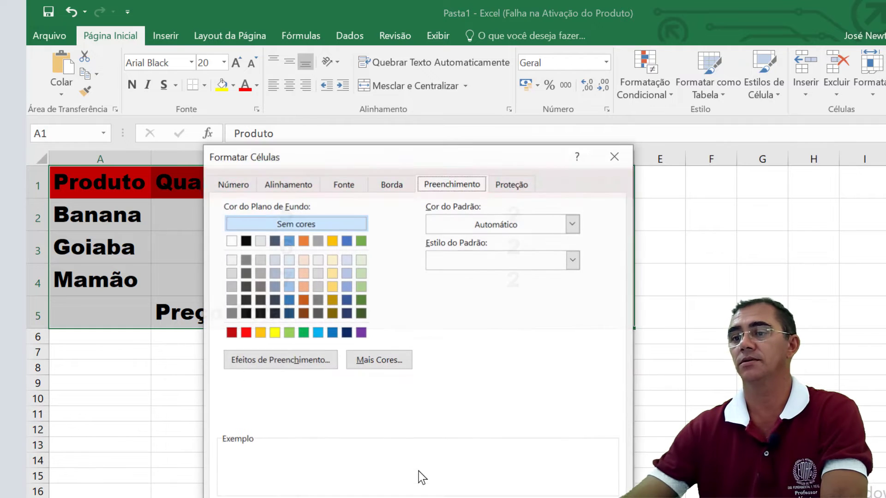
click(391, 189)
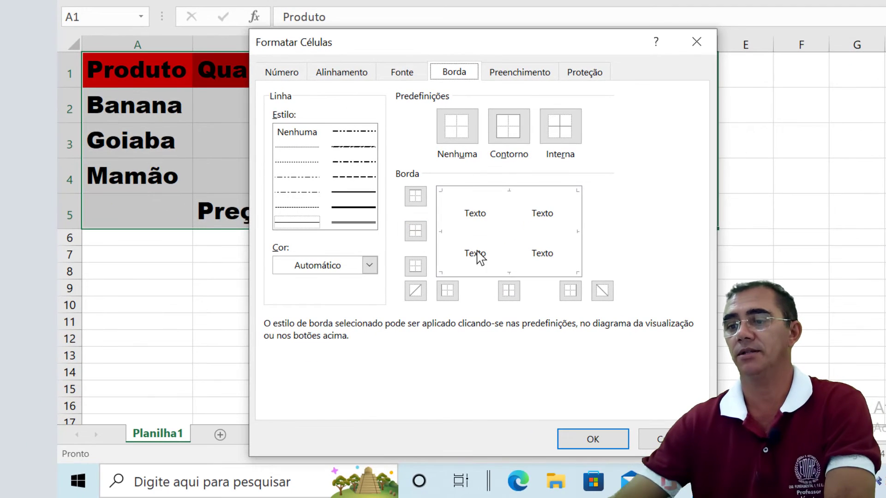
click(566, 131)
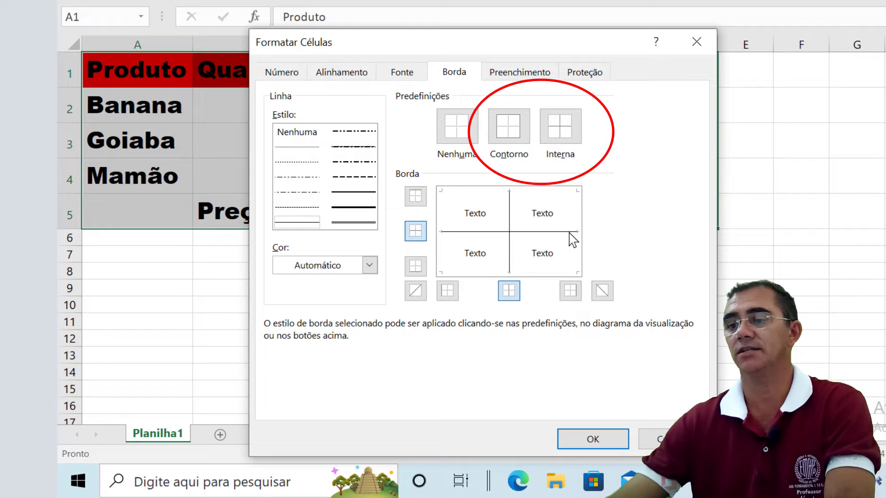
click(507, 135)
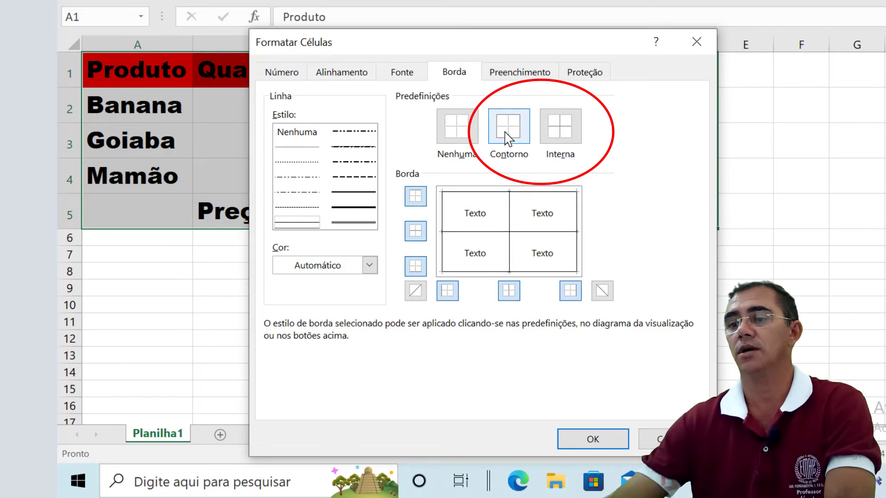
click(586, 438)
click(595, 336)
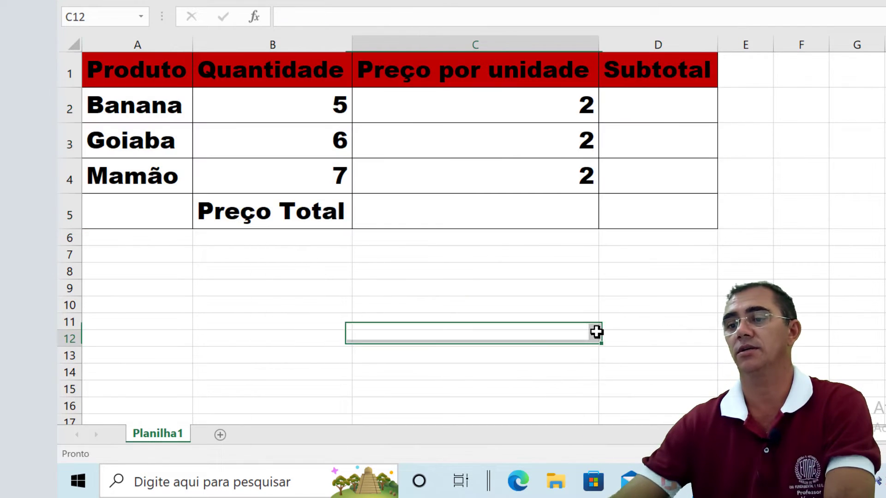
click(452, 254)
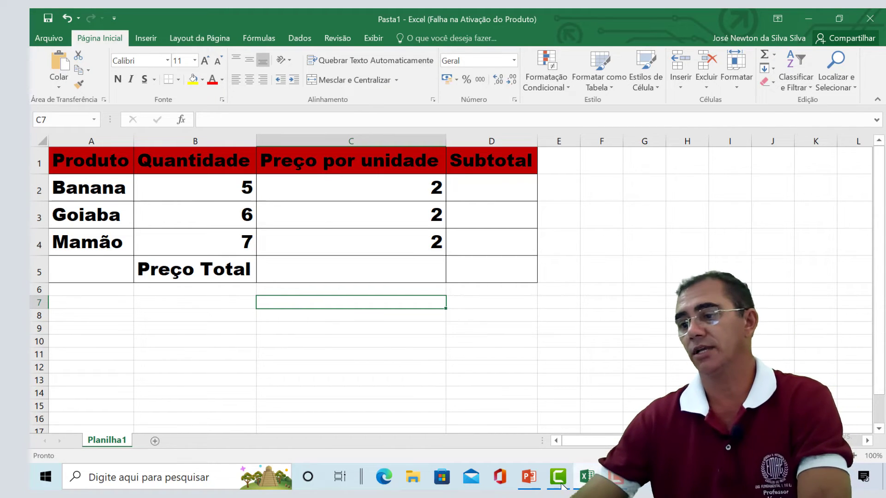
Step: Switch to PowerPoint to review the Questão 1 and Tabela slides for the formula required in C5, and return to Excel
click(527, 480)
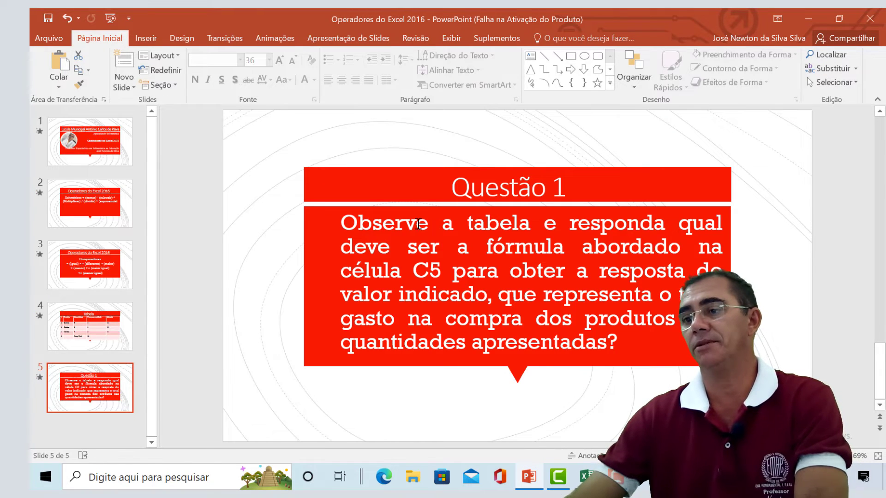
click(100, 328)
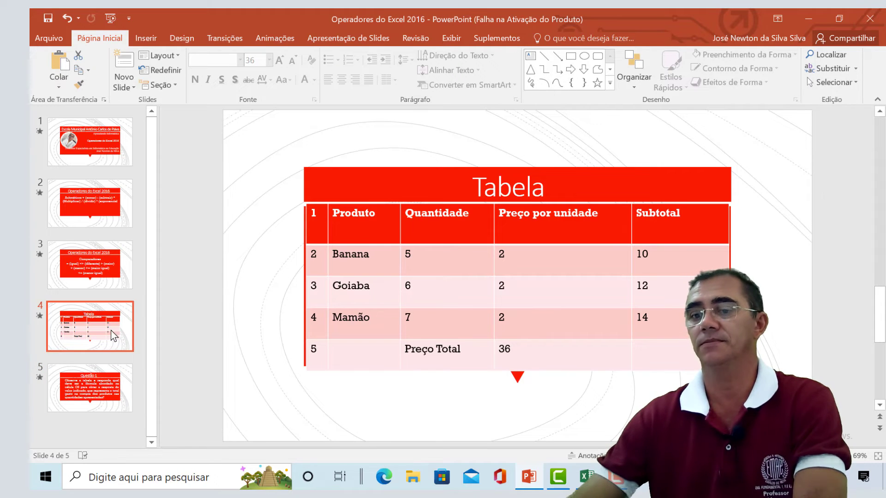
click(84, 385)
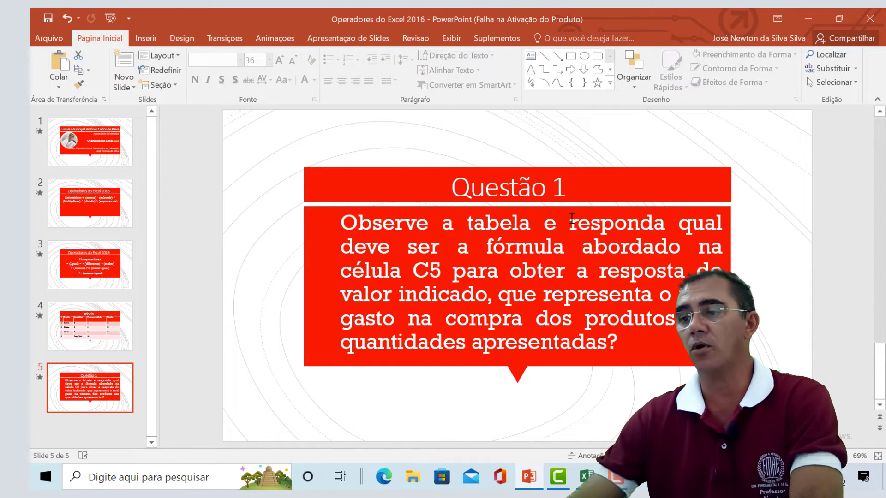
click(85, 327)
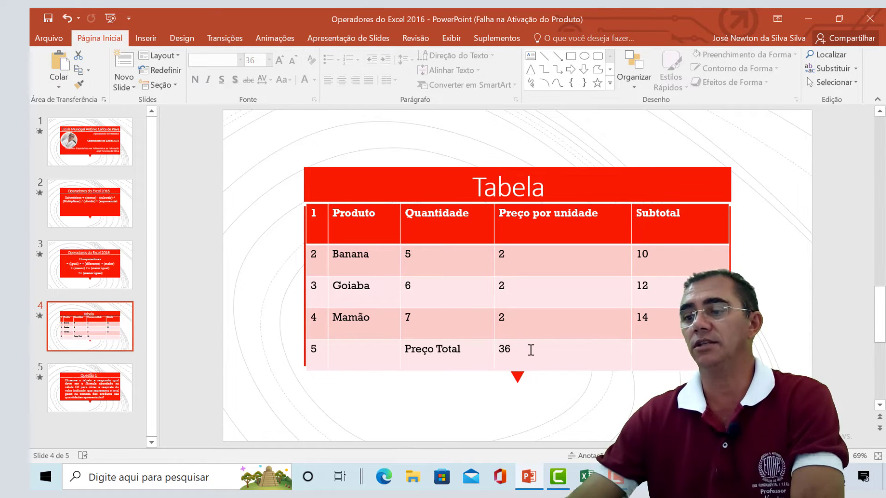
click(586, 477)
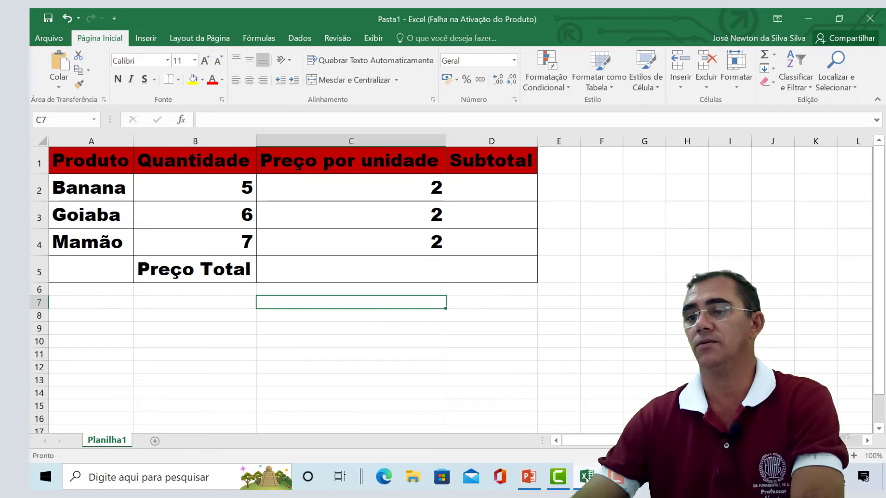
Step: Begin a formula in cell C5 with an equals sign and check the equals operator on PowerPoint's slide of comparison operators
click(349, 267)
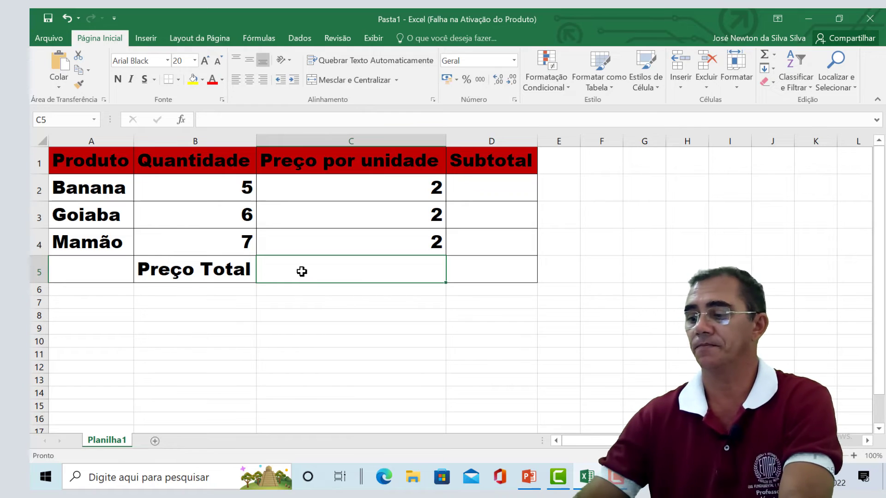
text(=)
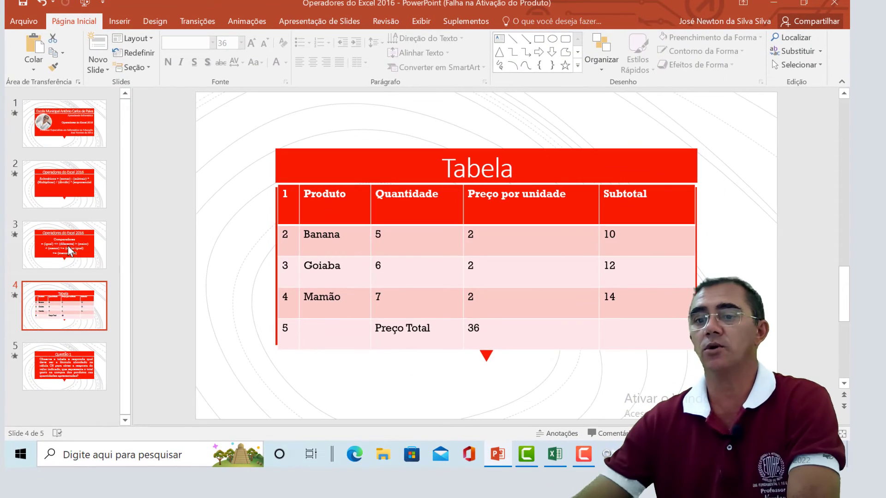
click(106, 326)
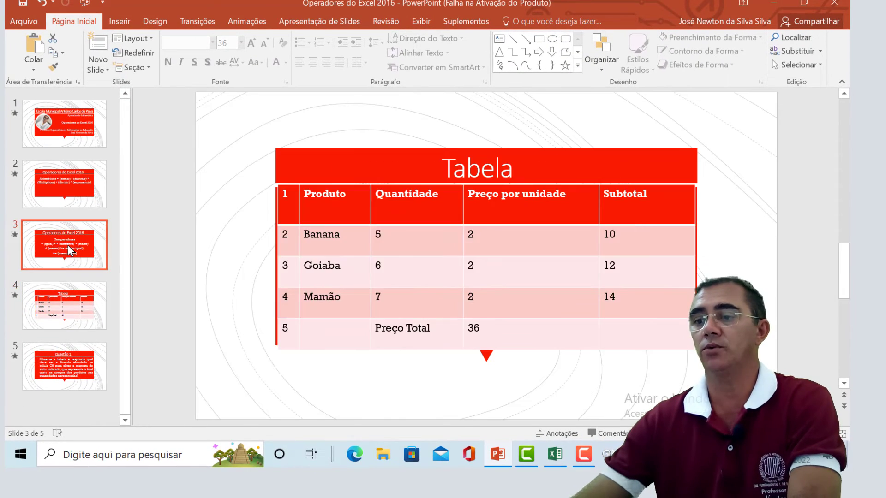
drag(321, 243, 410, 250)
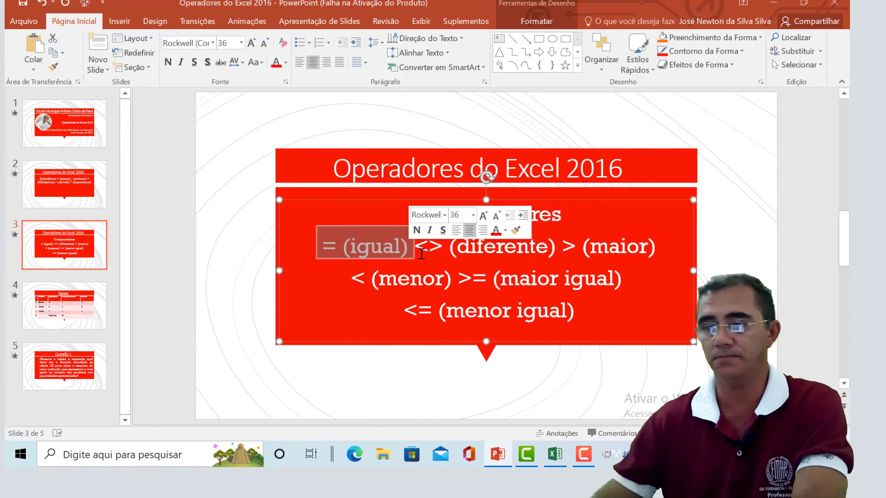
click(553, 455)
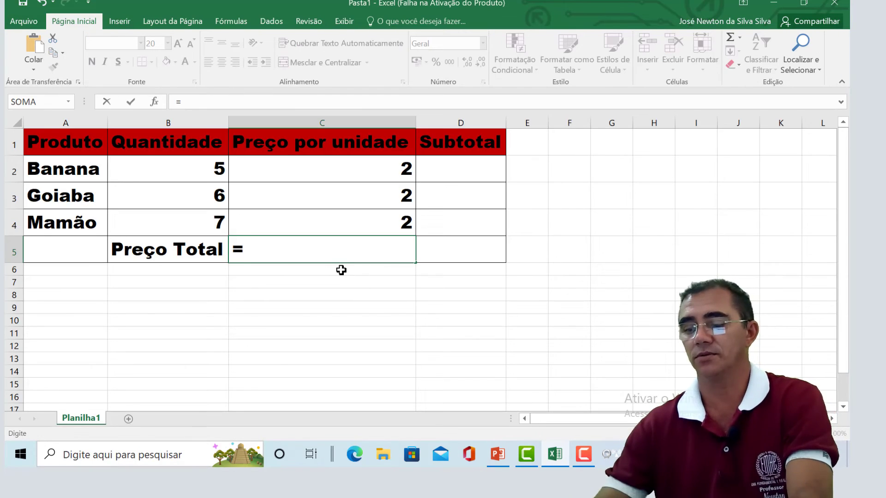
Step: Complete the total price formula in cell C5 as =B2*C2+B3*C3+B4*C4
text(b)
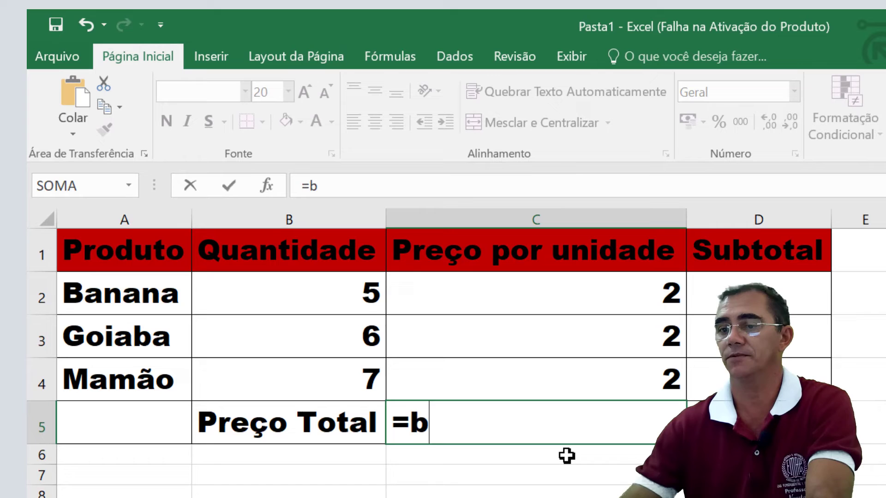
key(BackSpace)
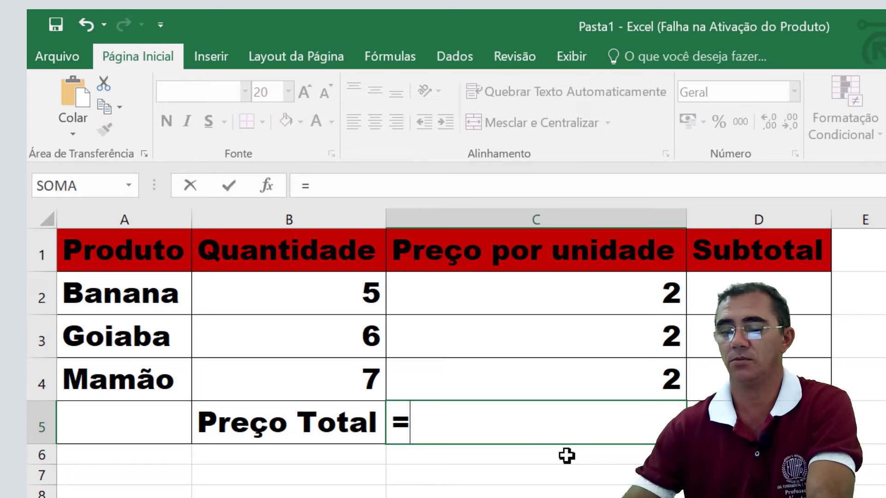
text(B)
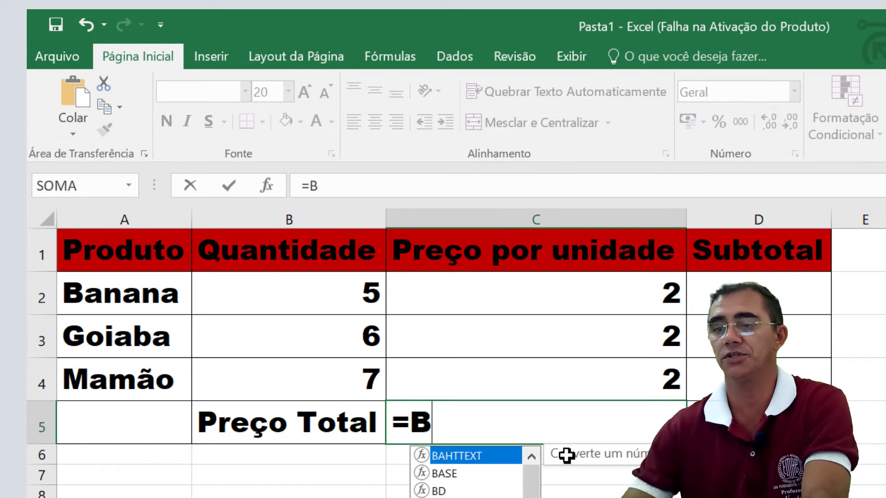
text(2)
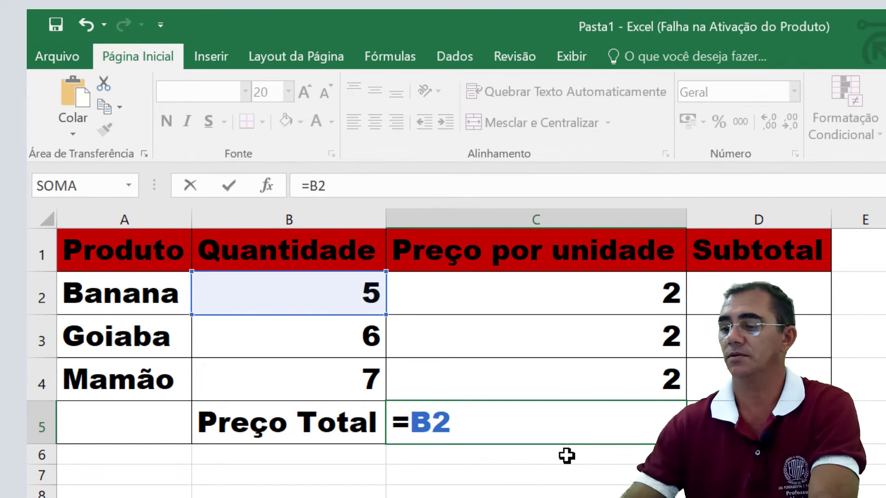
text(*)
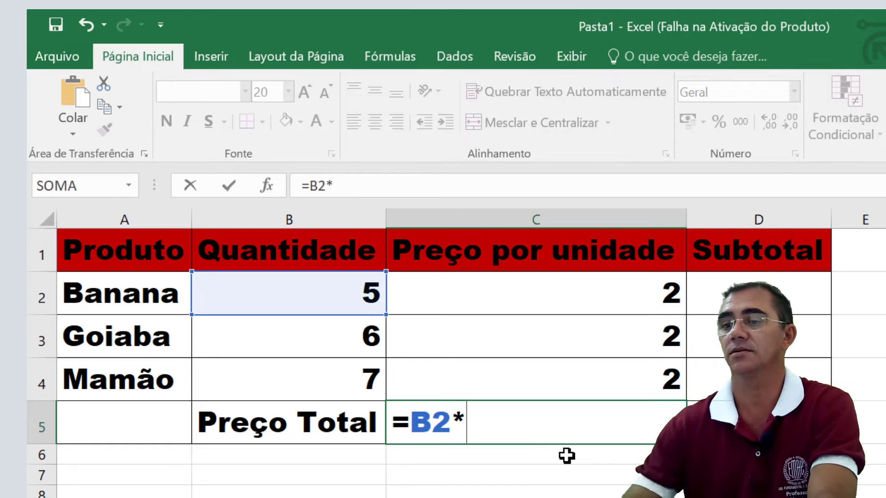
text(C2)
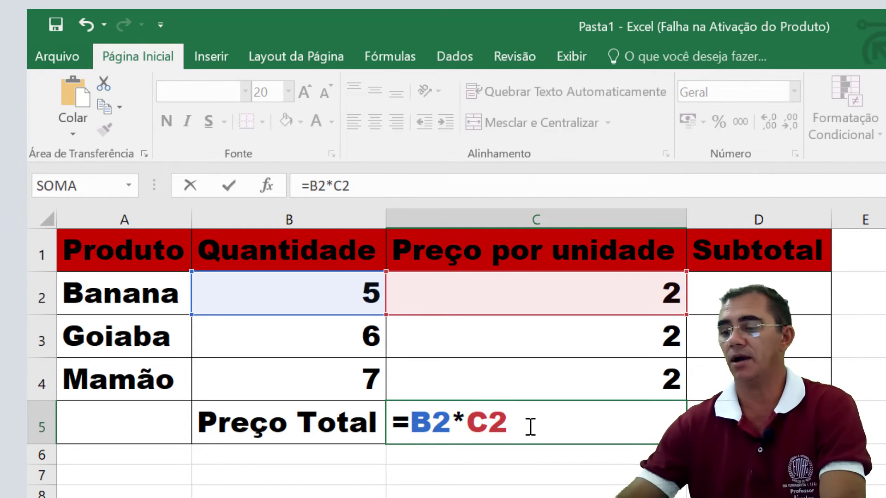
text(+)
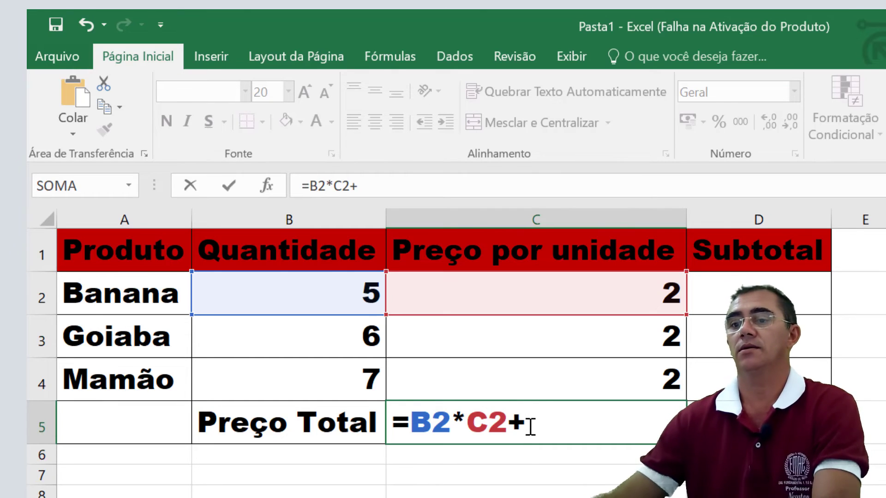
text(B)
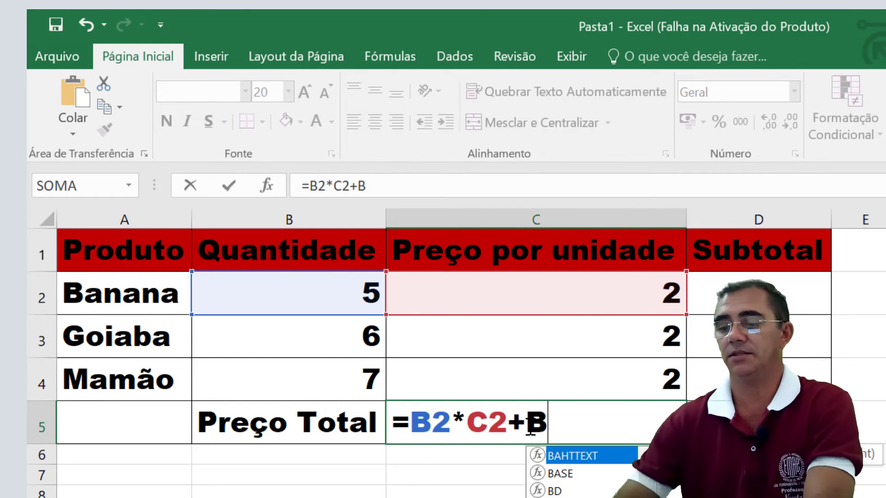
text(3)
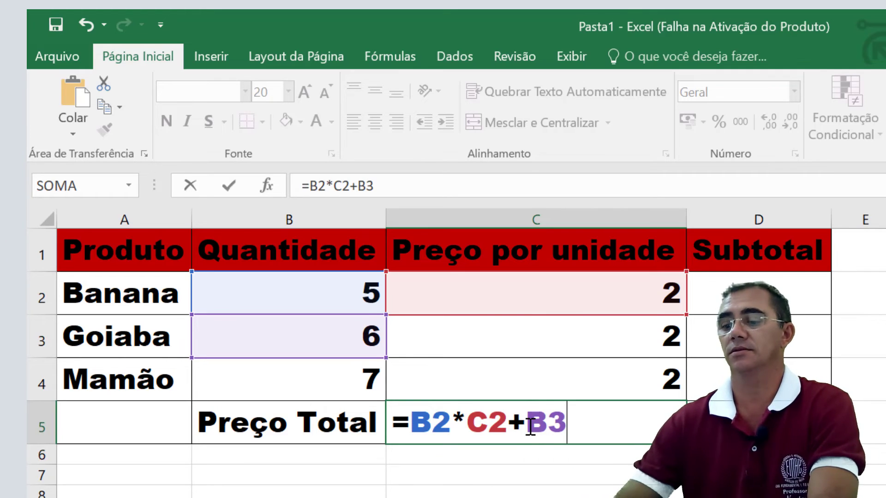
text(*)
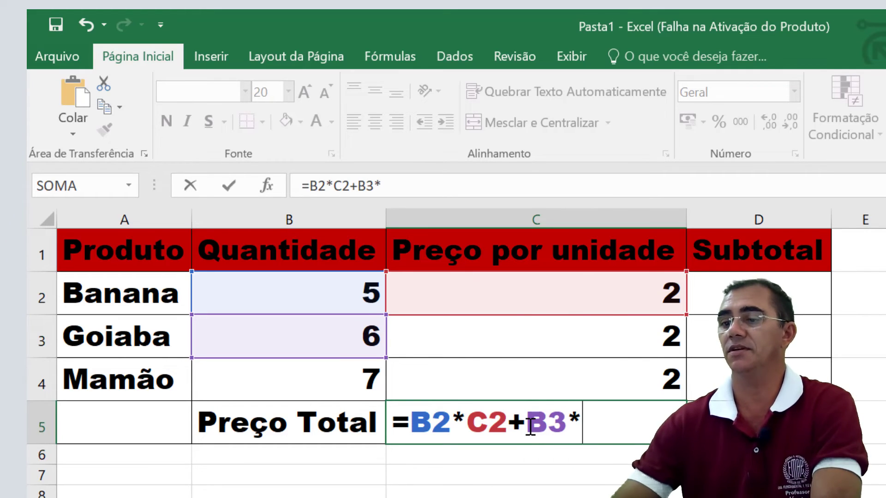
text(C3+)
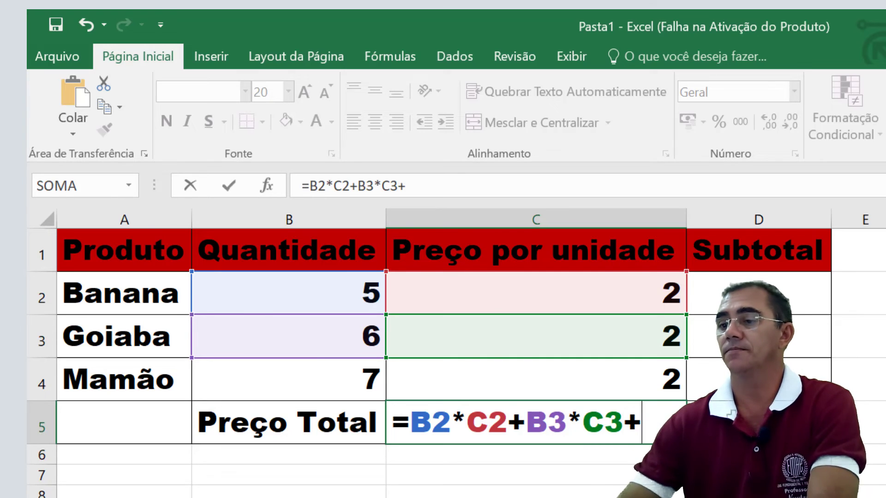
text(B)
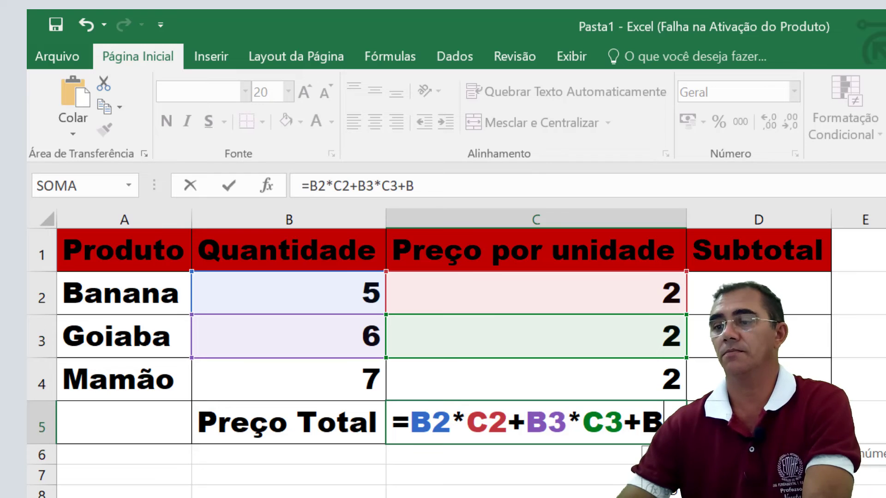
text(4)
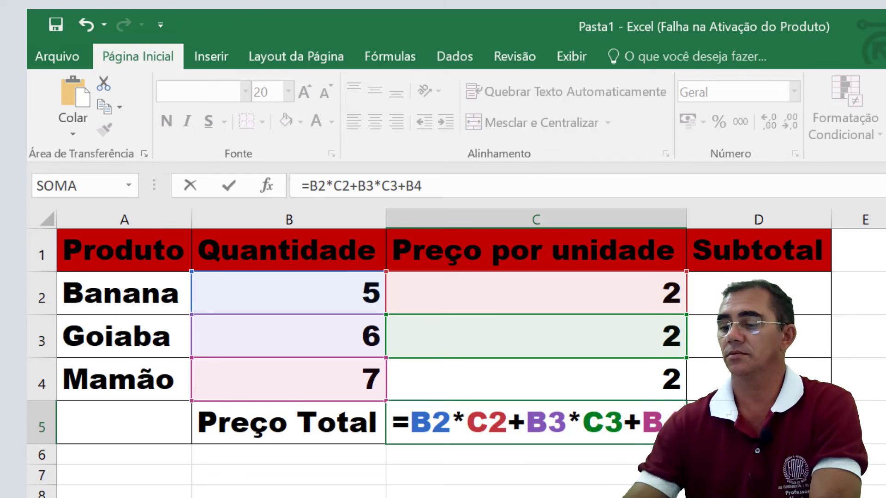
text(*)
text(C)
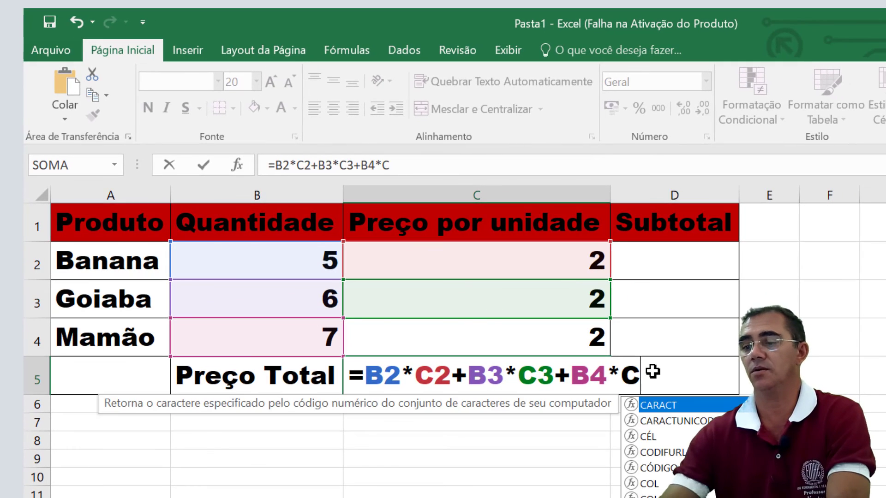
text(4)
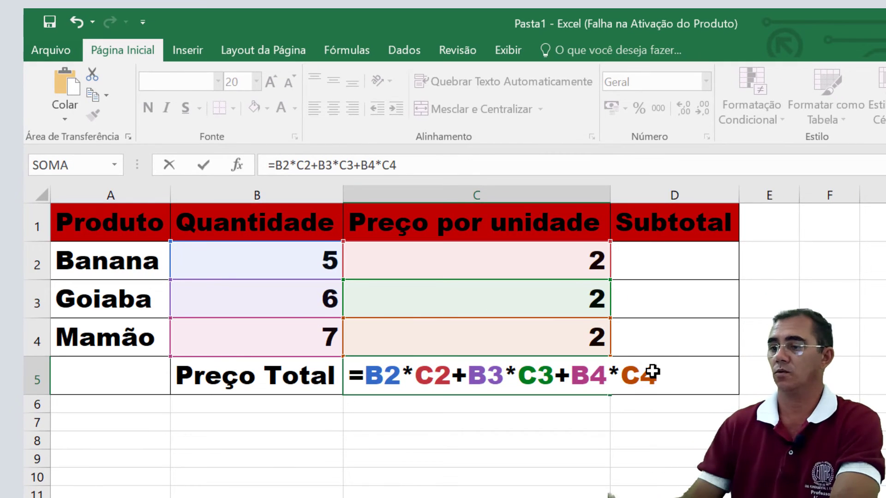
key(Return)
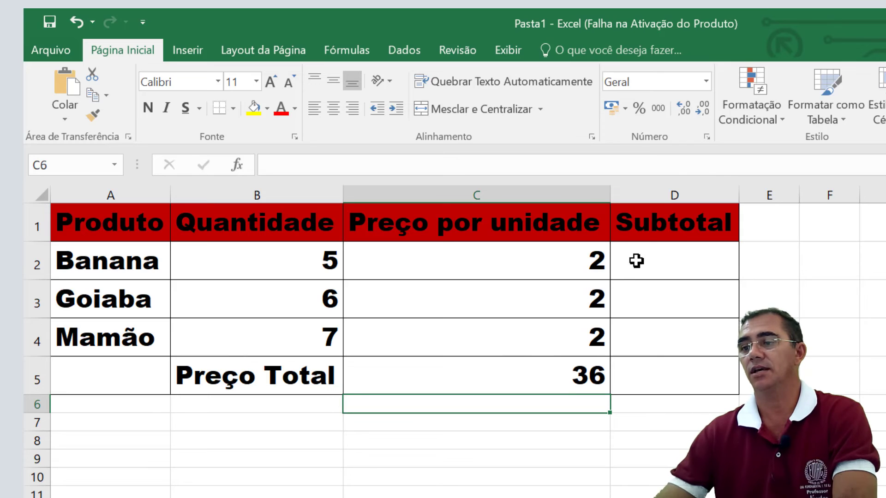
Step: Enter the formula =B2*C2 in cell D2 to calculate the Banana subtotal
click(673, 264)
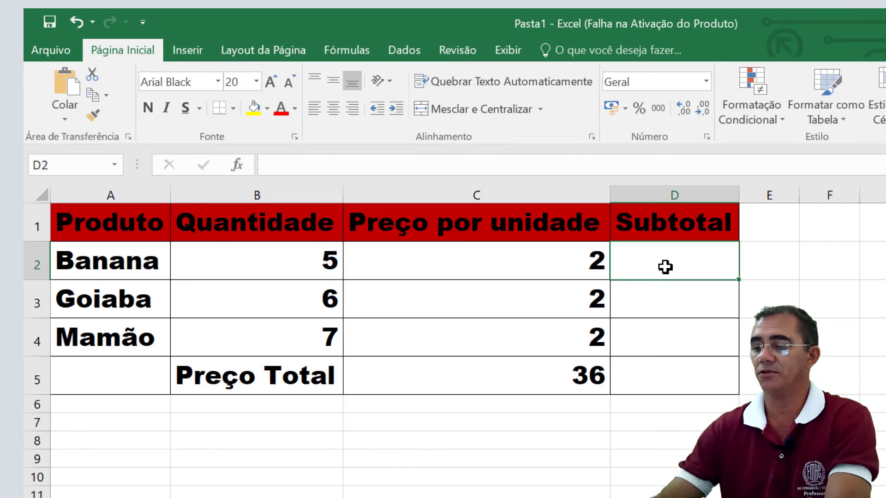
text(=)
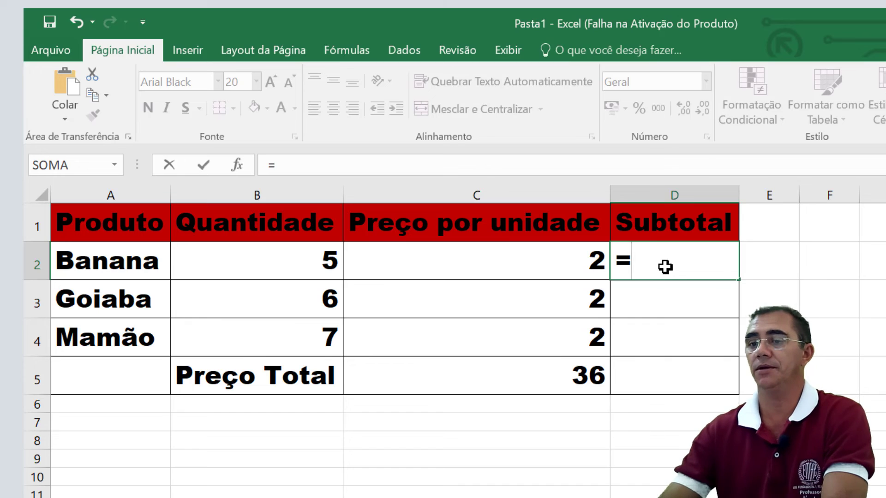
text(B)
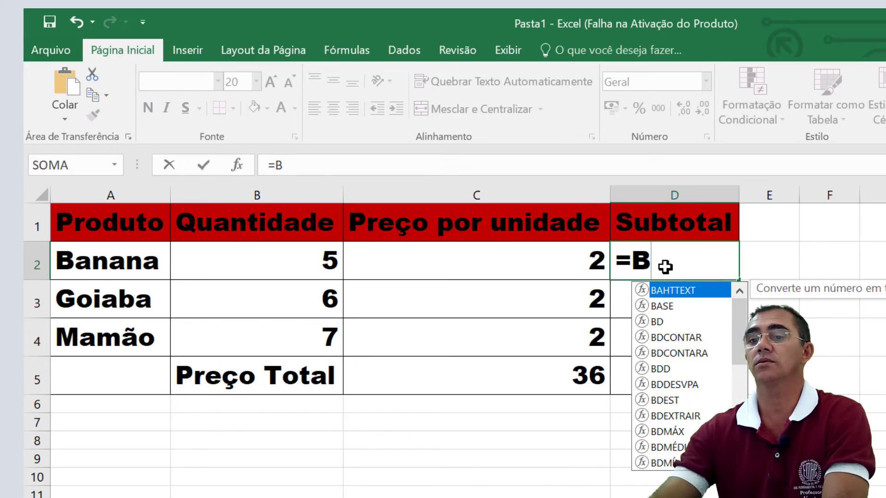
text(2)
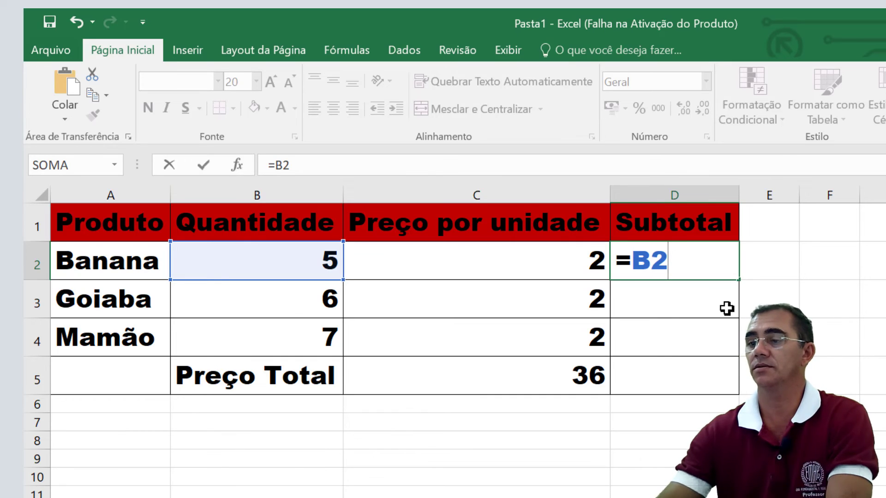
text(*)
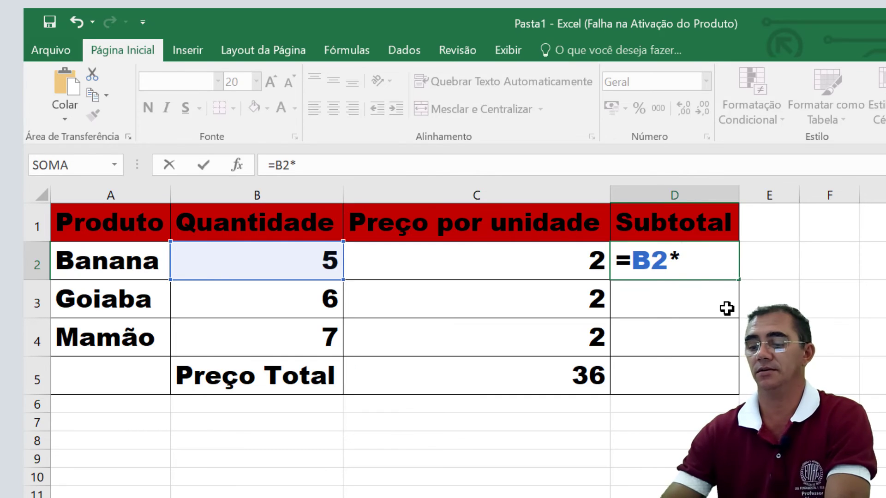
text(C2)
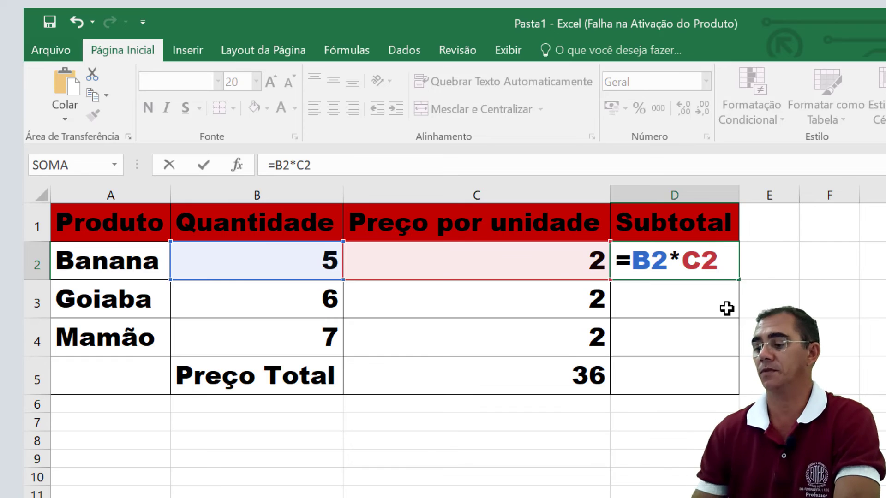
key(Return)
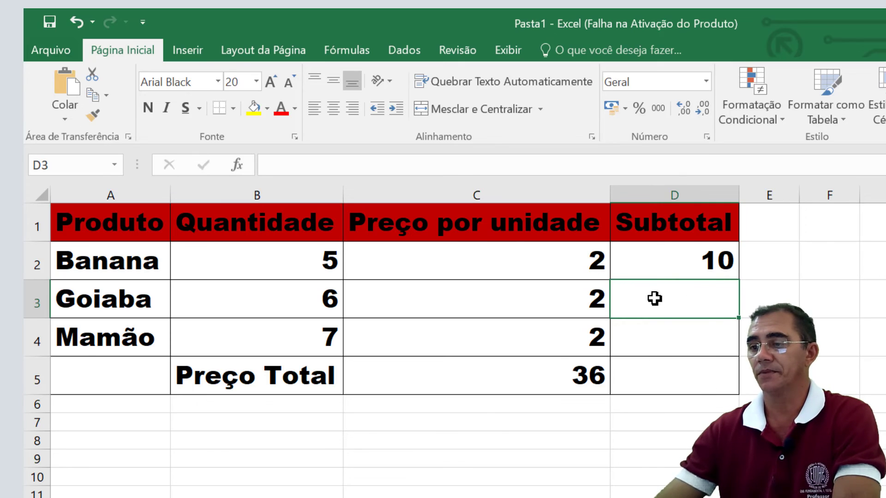
Step: Fill the subtotal formula from D2 down through D4 for the Goiaba and Mamão rows
click(729, 268)
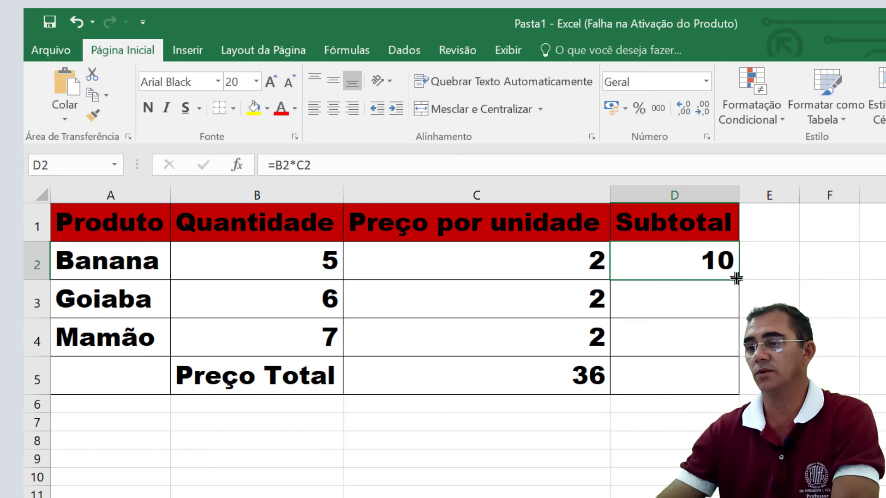
drag(737, 279, 734, 358)
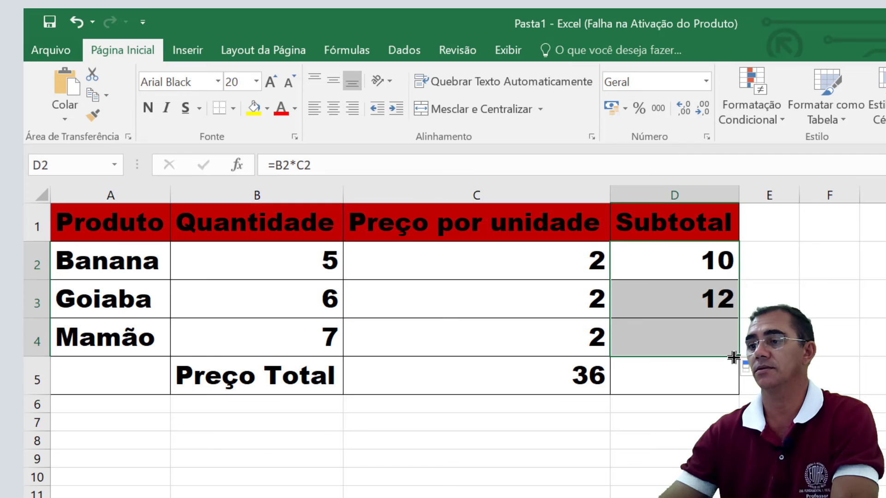
click(701, 392)
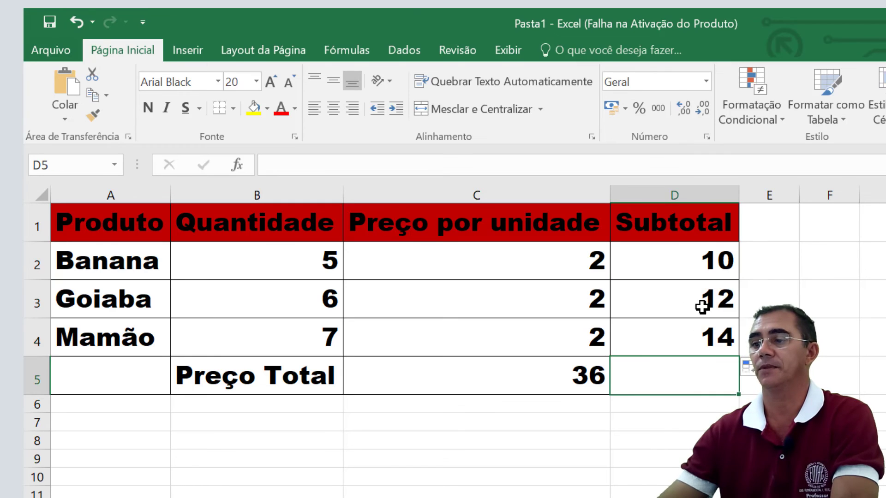